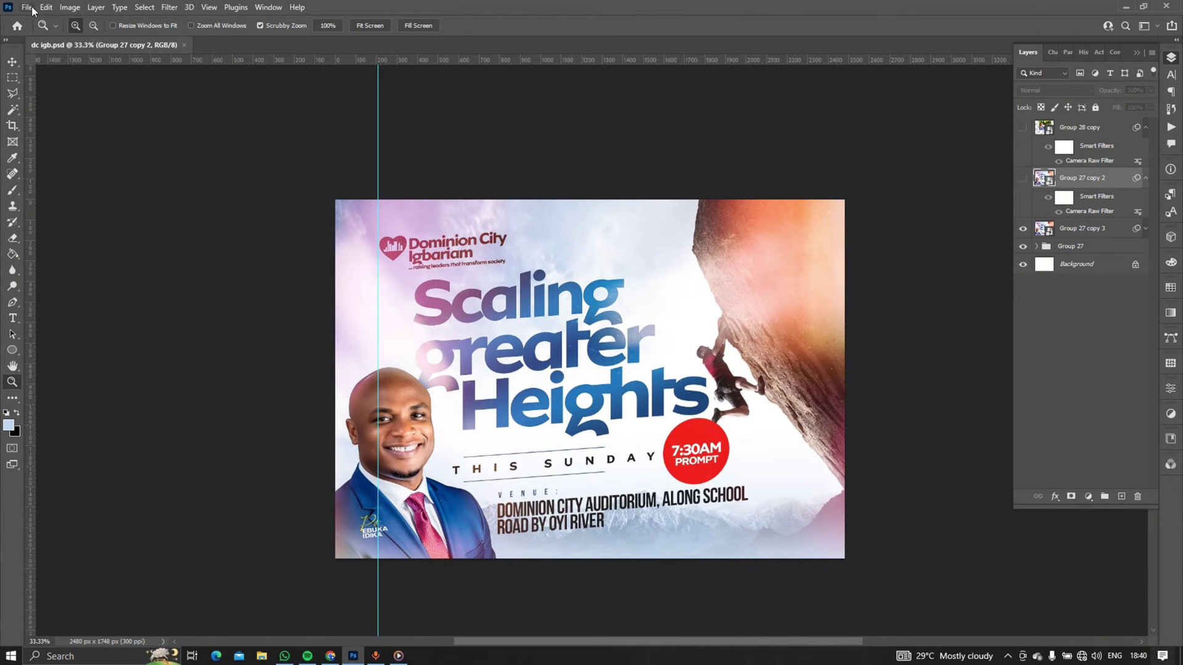
Open the flyer image DC OKIGWE ROAD MARCH copy.jpg and examine its individual pixels around the gold title lettering
{"action": "left_click", "coordinate": [31, 6]}
{"action": "left_click", "coordinate": [47, 30]}
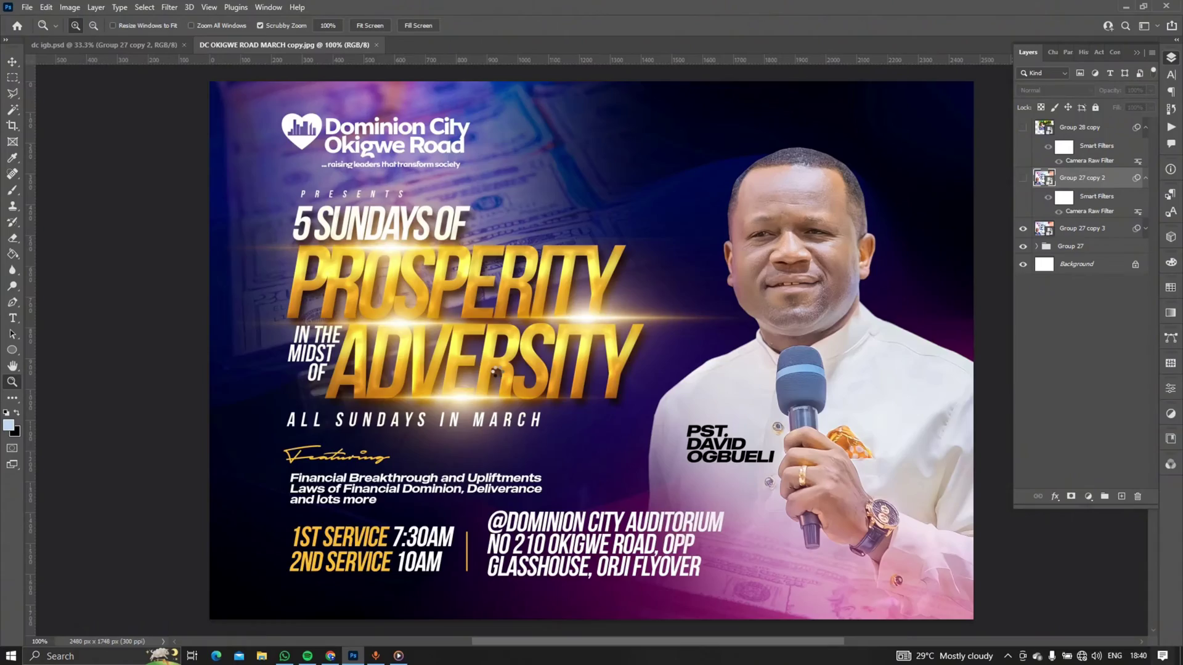
{"action": "left_click_drag", "start_coordinate": [569, 375], "coordinate": [569, 377]}
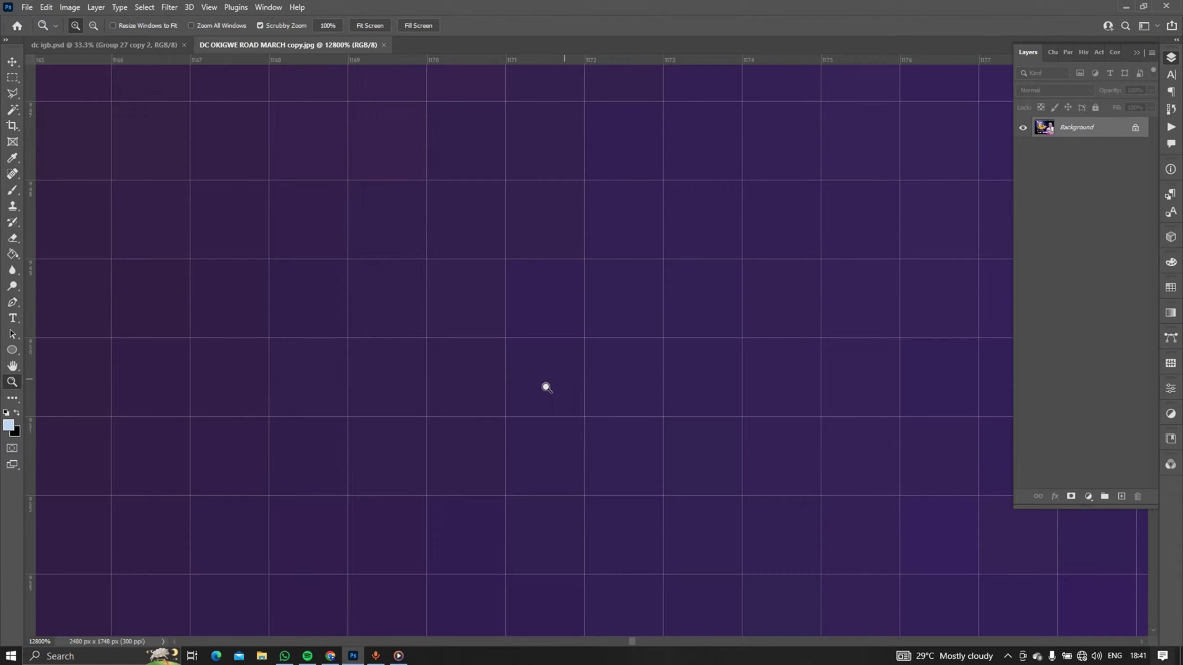
{"action": "key", "text": "space"}
{"action": "left_click_drag", "start_coordinate": [464, 372], "coordinate": [575, 349]}
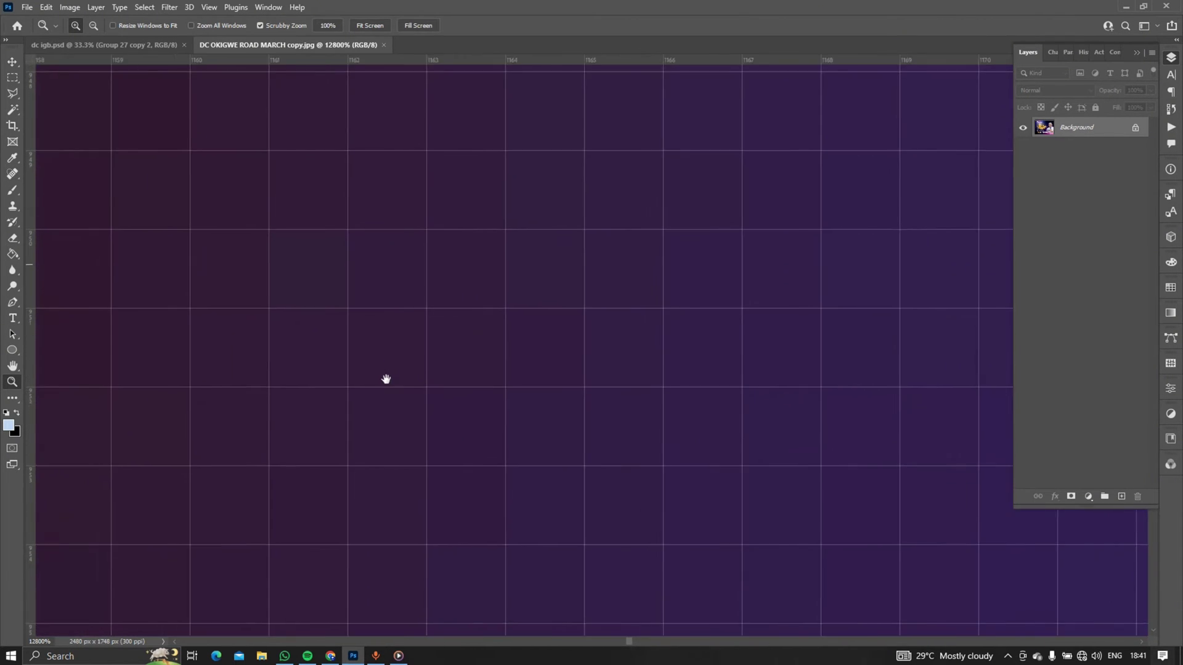
{"action": "left_click_drag", "start_coordinate": [386, 379], "coordinate": [657, 311]}
{"action": "left_click_drag", "start_coordinate": [410, 368], "coordinate": [625, 343]}
{"action": "left_click_drag", "start_coordinate": [305, 370], "coordinate": [539, 369]}
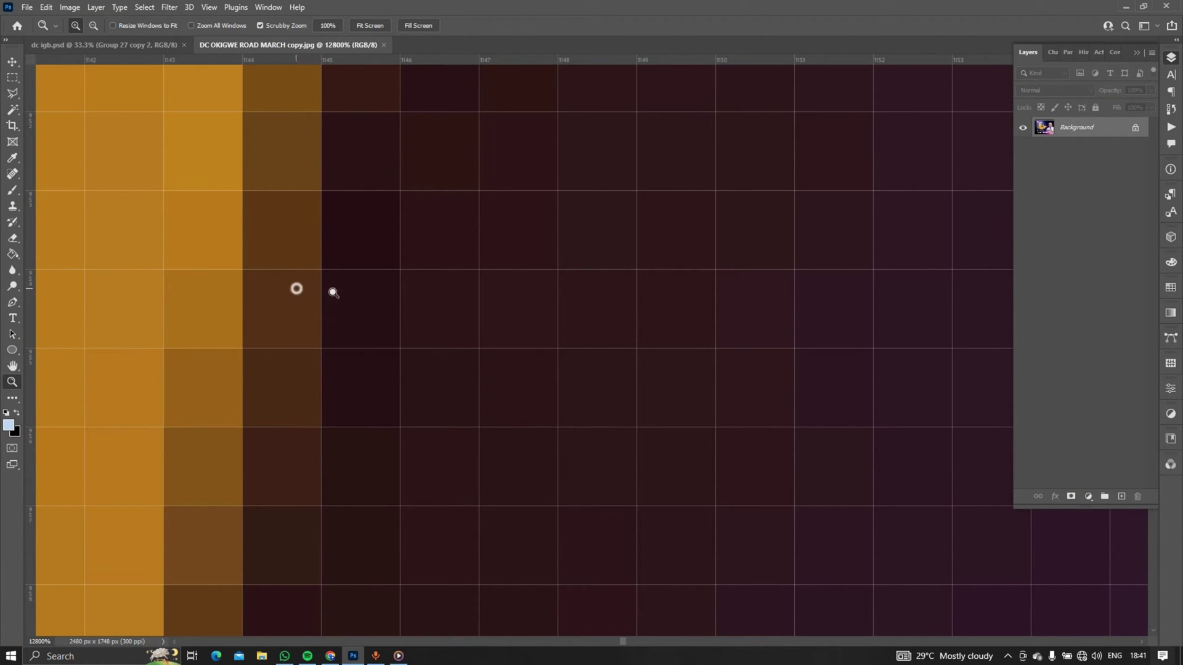
{"action": "scroll", "coordinate": [345, 290], "scroll_direction": "down", "scroll_amount": 1}
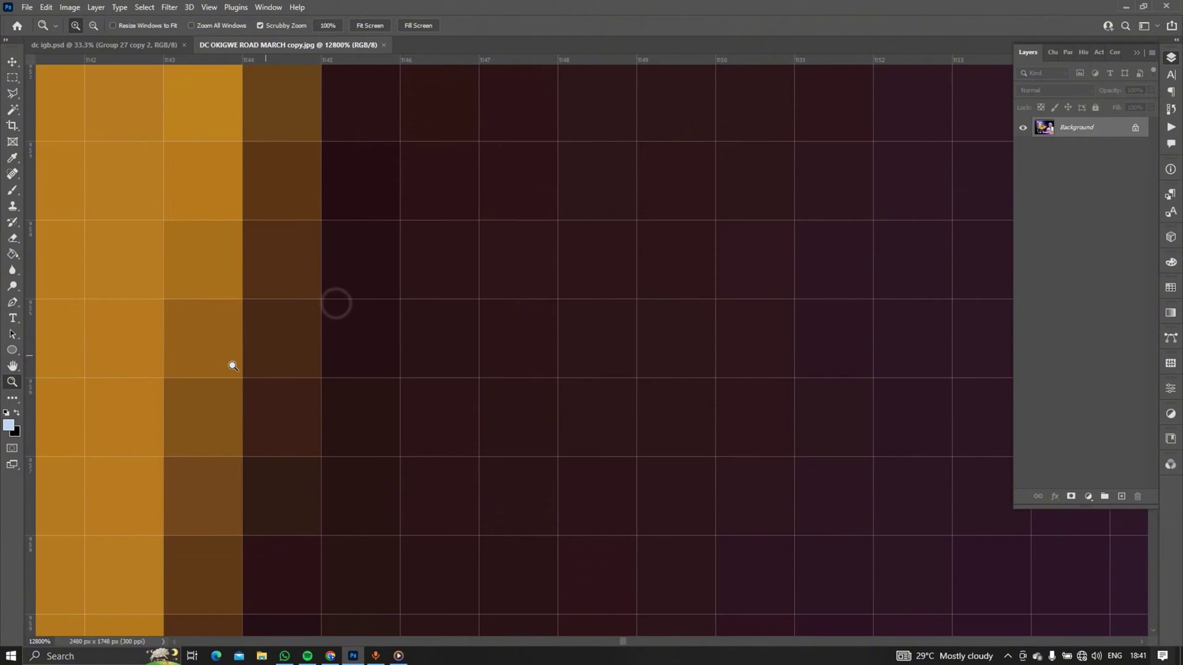
{"action": "left_click_drag", "start_coordinate": [232, 368], "coordinate": [662, 329]}
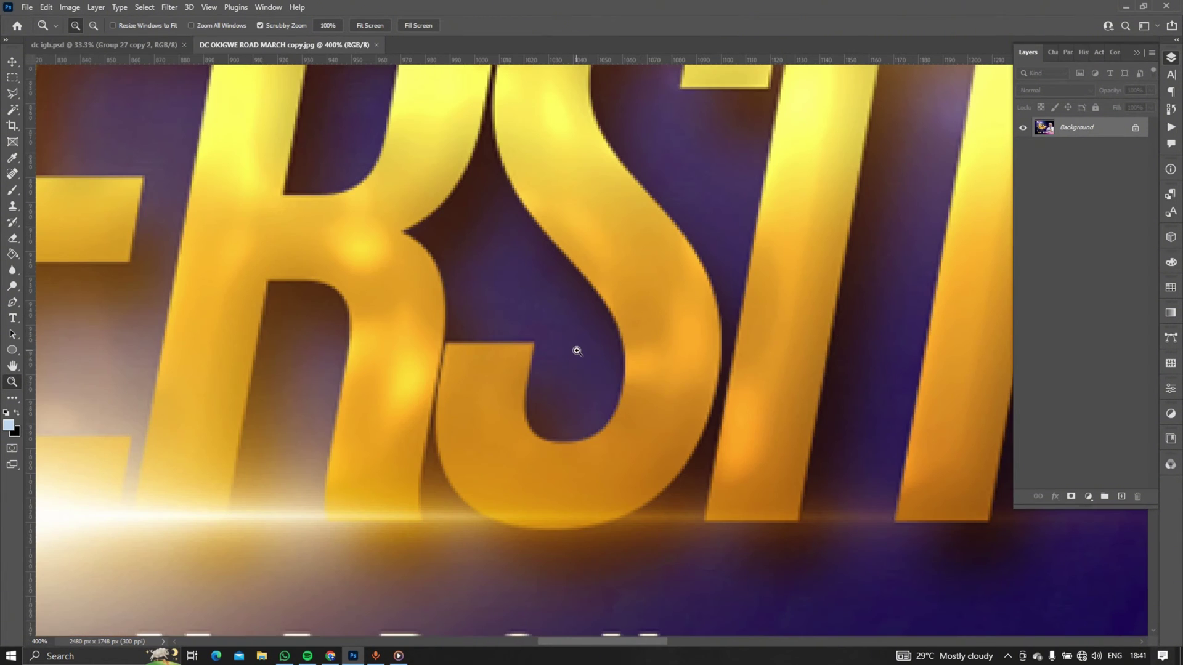
Examine the edge of the letter S in ADVERSITY at up to 12800% magnification
{"action": "left_click", "coordinate": [576, 348]}
{"action": "left_click", "coordinate": [576, 350]}
{"action": "left_click", "coordinate": [576, 350]}
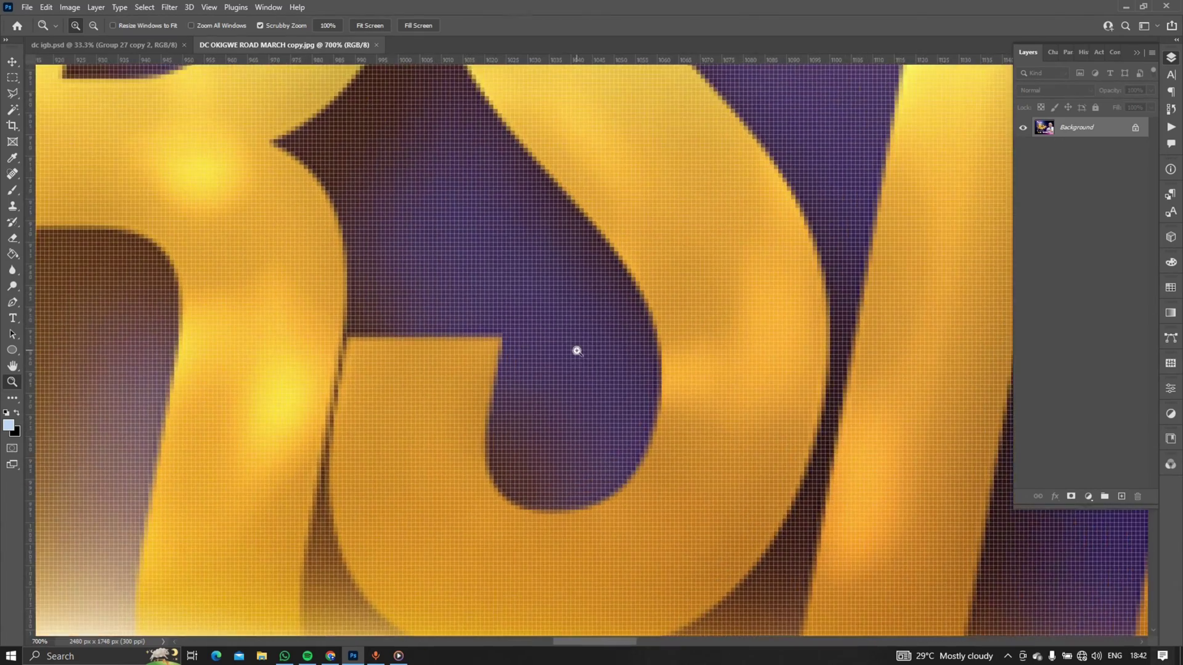
{"action": "left_click", "coordinate": [576, 349]}
{"action": "left_click", "coordinate": [479, 415]}
{"action": "left_click", "coordinate": [479, 415]}
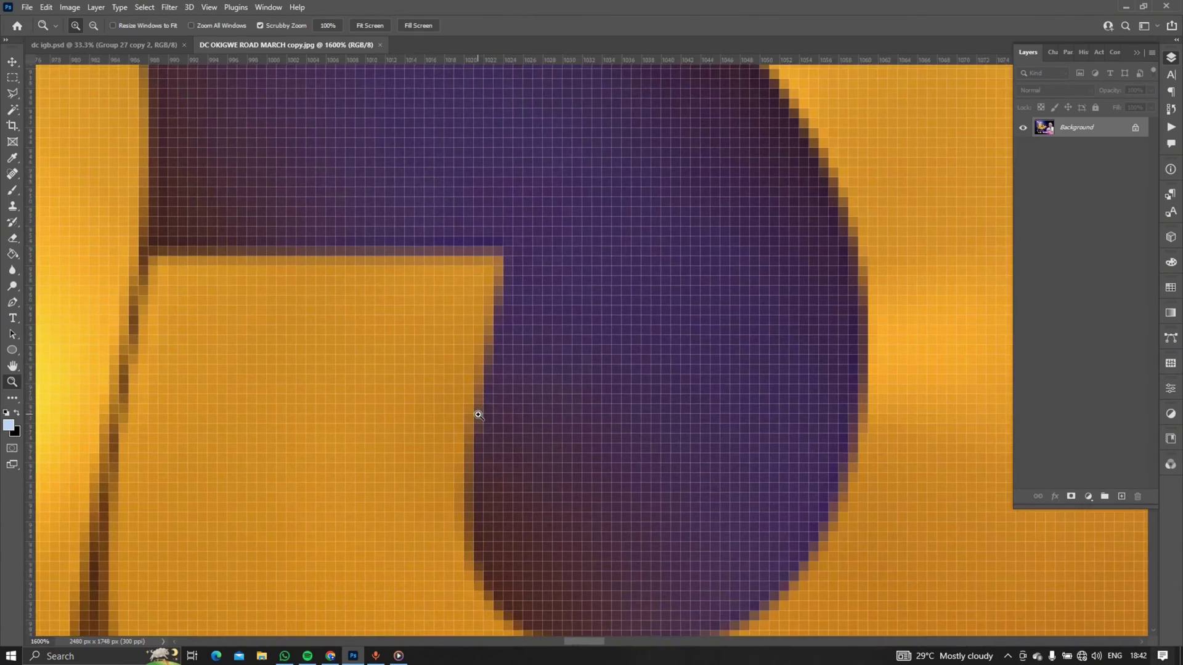
{"action": "left_click", "coordinate": [479, 415]}
{"action": "left_click", "coordinate": [479, 415]}
{"action": "left_click", "coordinate": [479, 415]}
{"action": "left_click", "coordinate": [479, 415]}
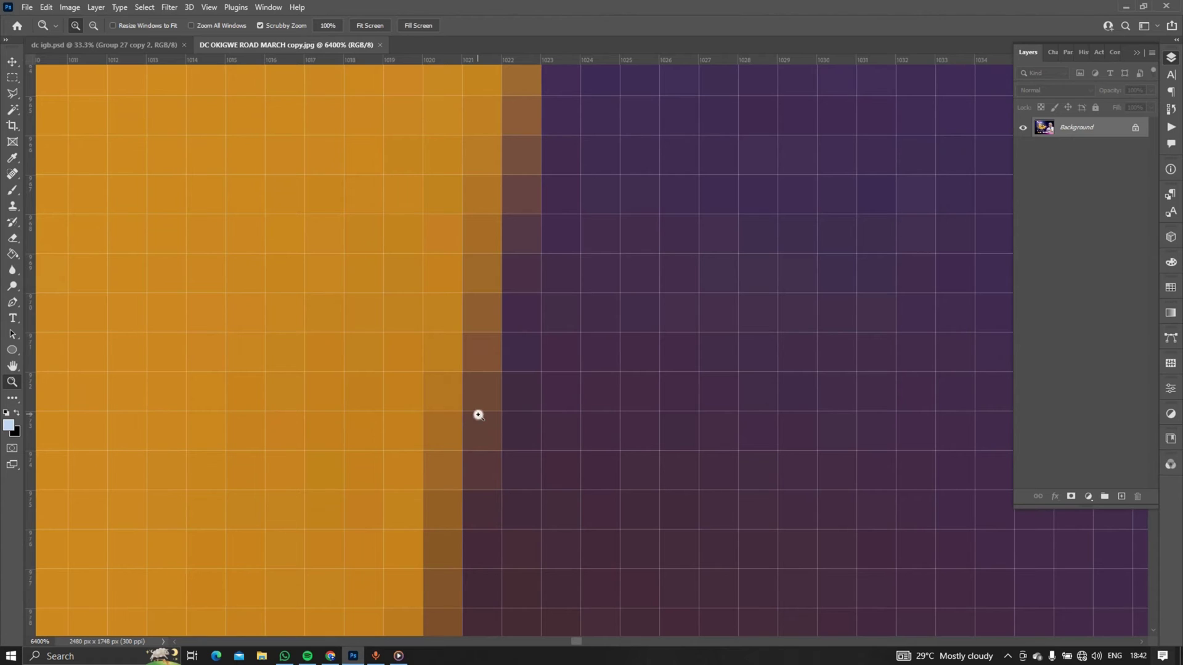
{"action": "left_click", "coordinate": [479, 415]}
{"action": "left_click", "coordinate": [480, 415]}
{"action": "scroll", "coordinate": [491, 375], "scroll_direction": "up", "scroll_amount": 5}
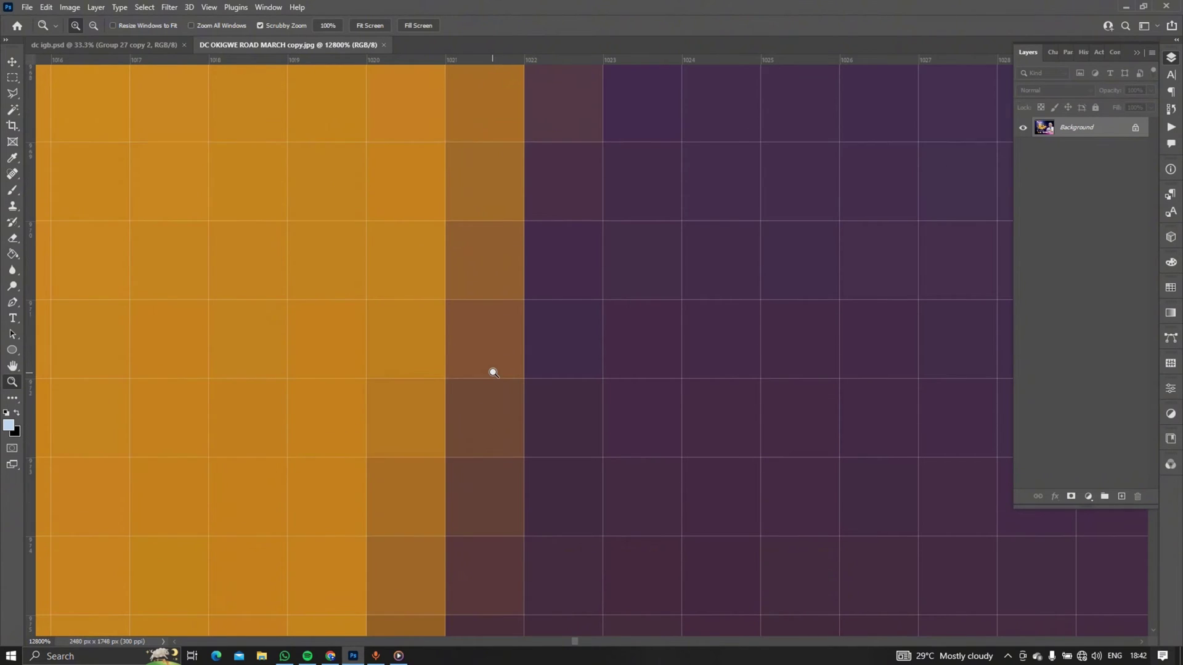
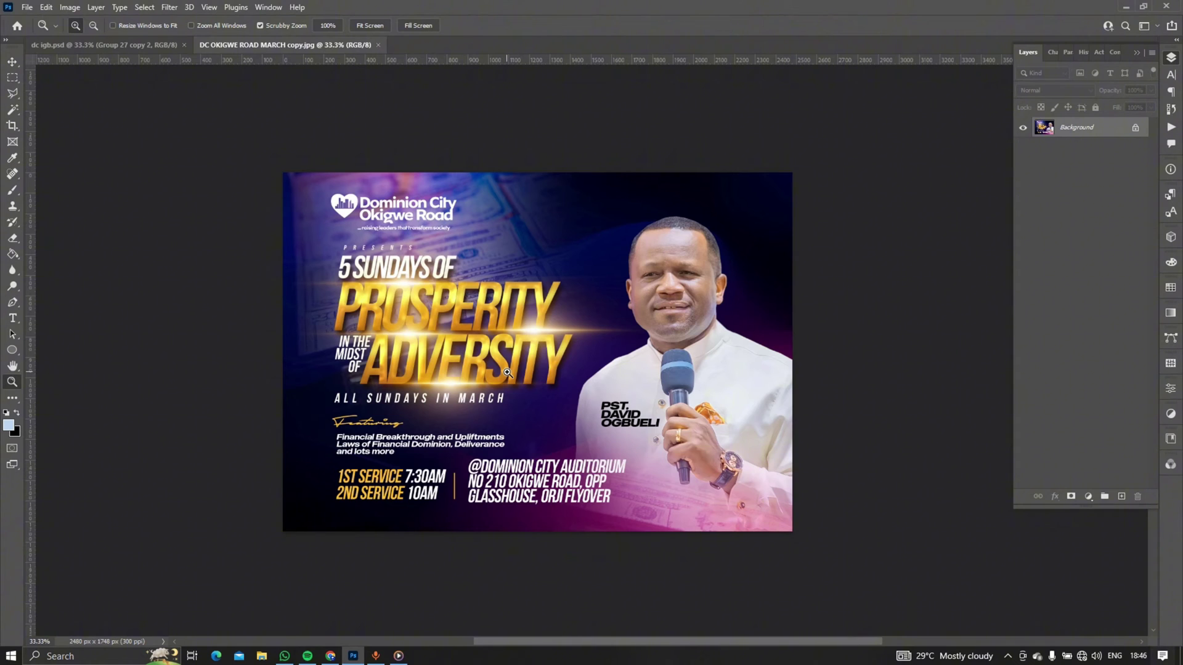
Start a new document setup and try resolutions of 3000 and 1000 pixels/inch
{"action": "left_click", "coordinate": [28, 7]}
{"action": "left_click", "coordinate": [37, 18]}
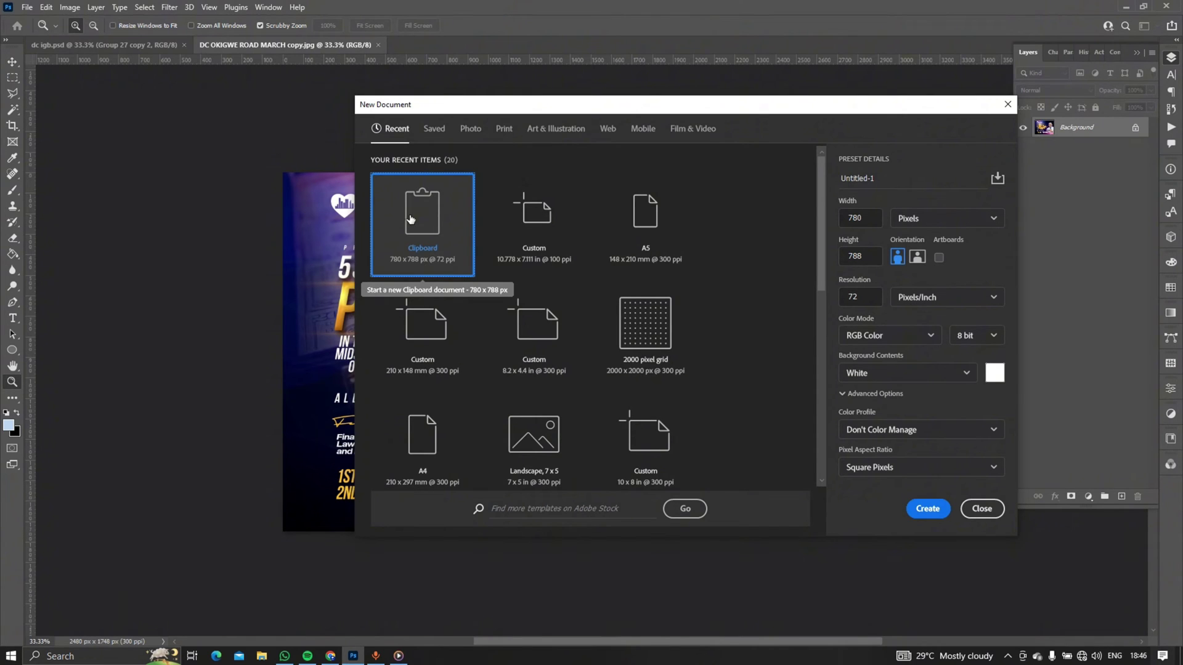
{"action": "left_click", "coordinate": [917, 299]}
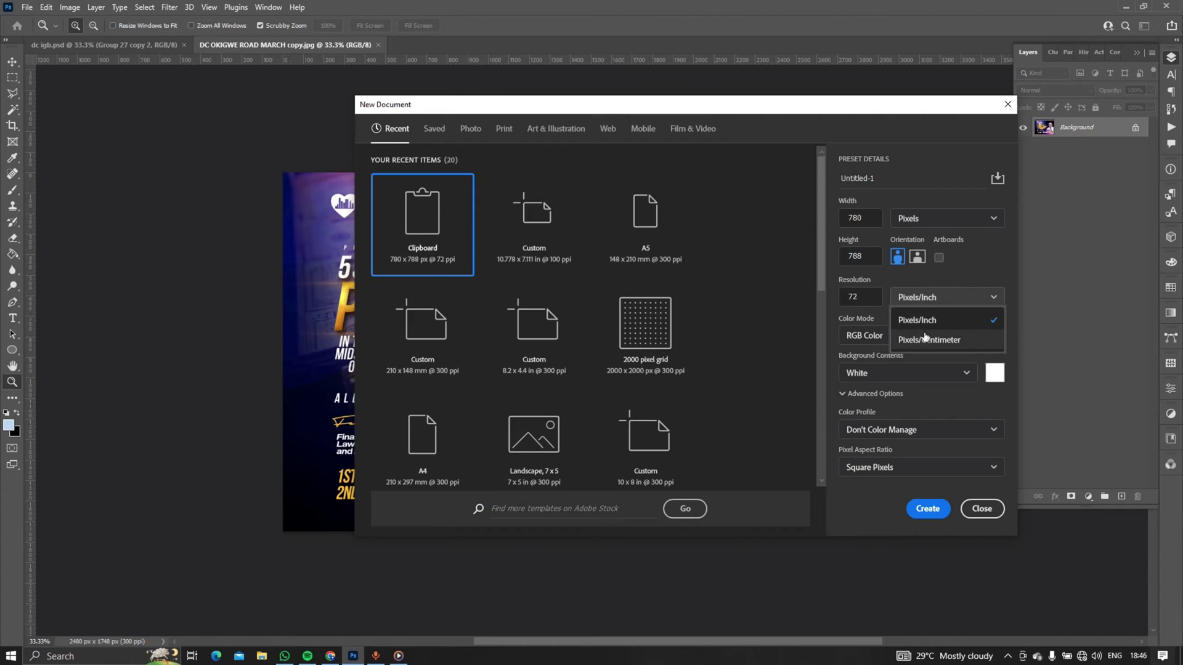
{"action": "left_click", "coordinate": [922, 299]}
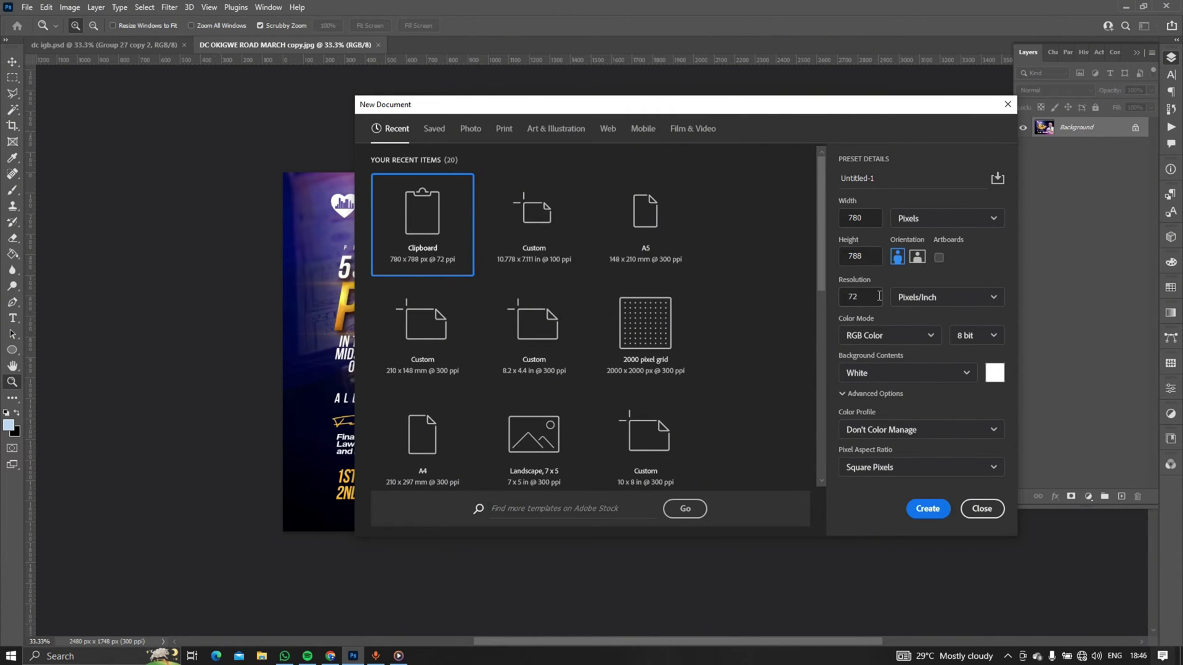
{"action": "double_click", "coordinate": [867, 298]}
{"action": "type", "text": "3000"}
{"action": "double_click", "coordinate": [865, 298]}
{"action": "type", "text": "1000"}
Try CMYK Color as the new document's color mode, check the pixel aspect ratio options, and discard the setup
{"action": "left_click", "coordinate": [851, 335]}
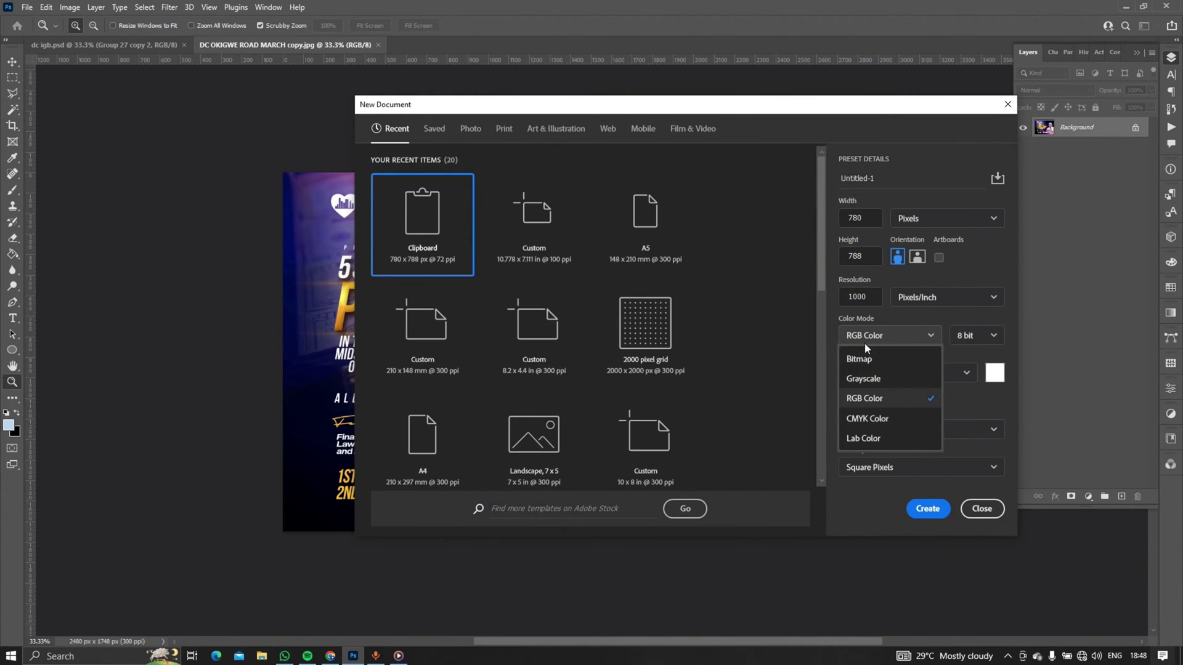
{"action": "left_click", "coordinate": [884, 421]}
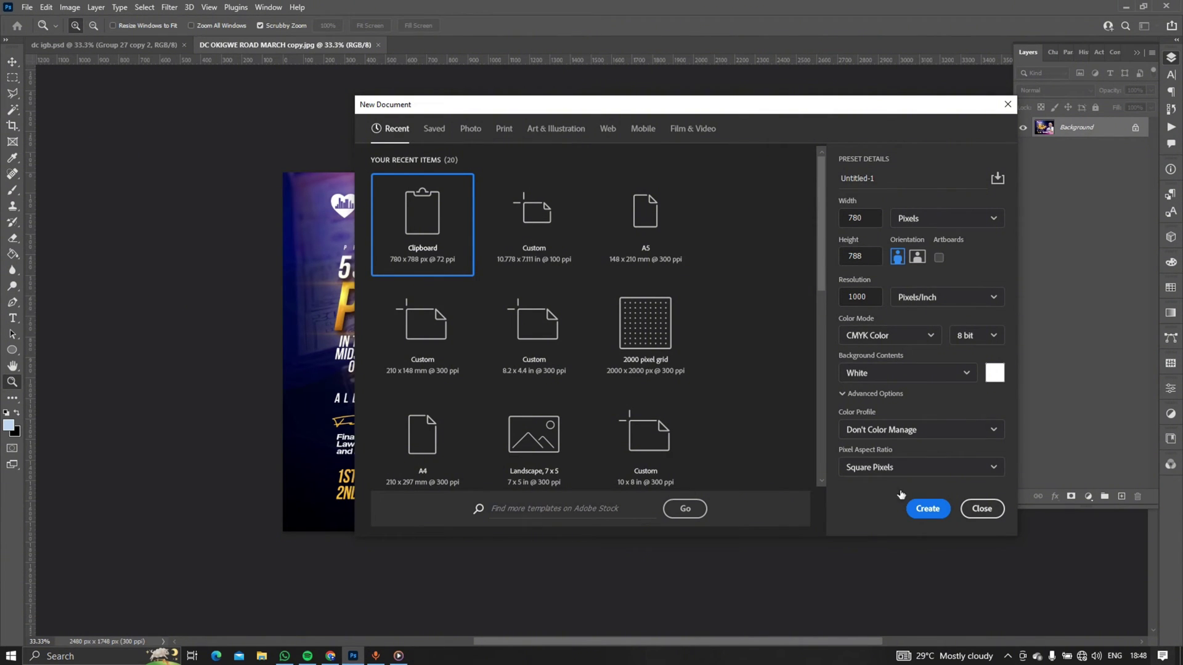
{"action": "left_click", "coordinate": [895, 468]}
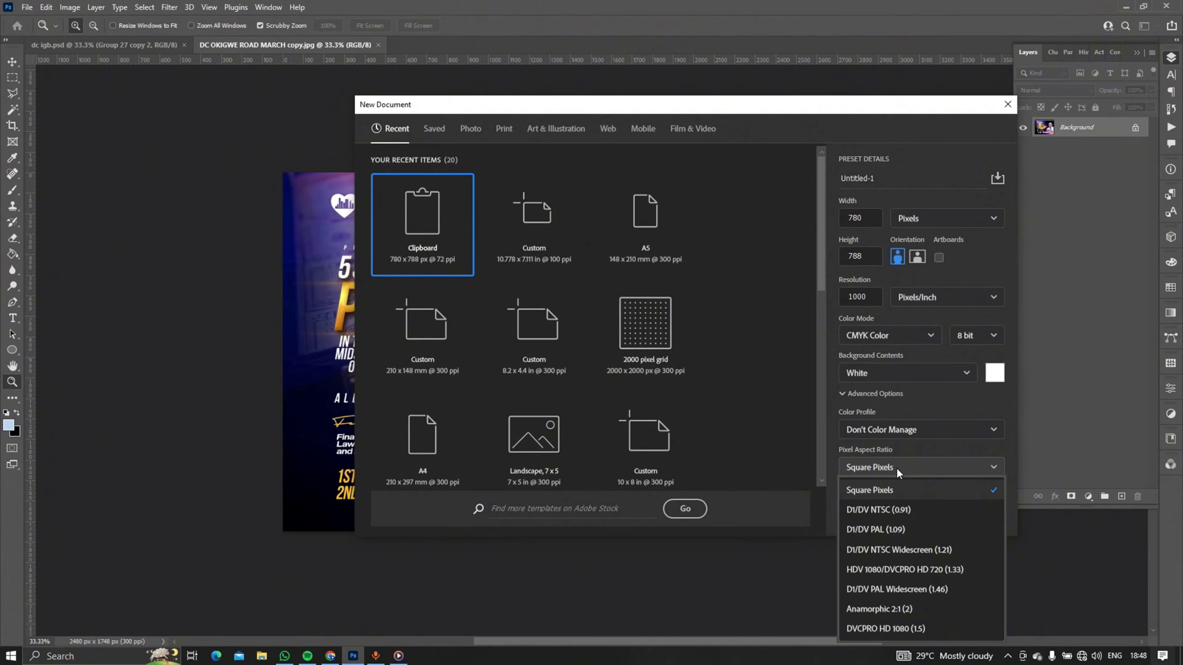
{"action": "left_click", "coordinate": [896, 467]}
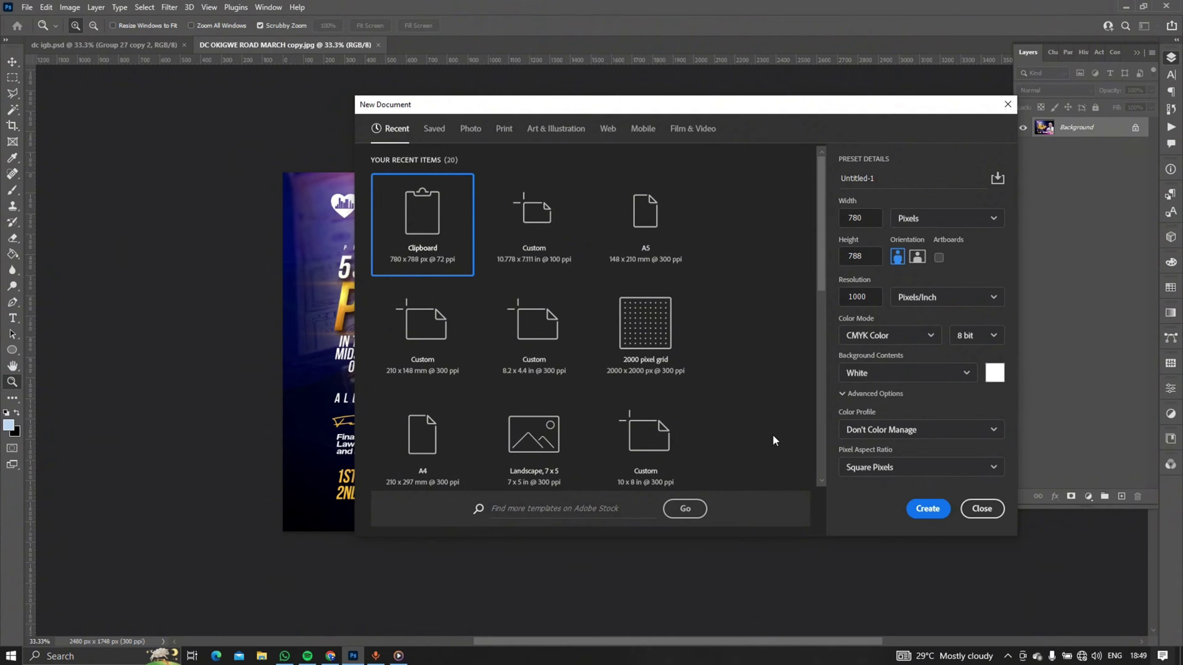
{"action": "left_click", "coordinate": [1008, 104]}
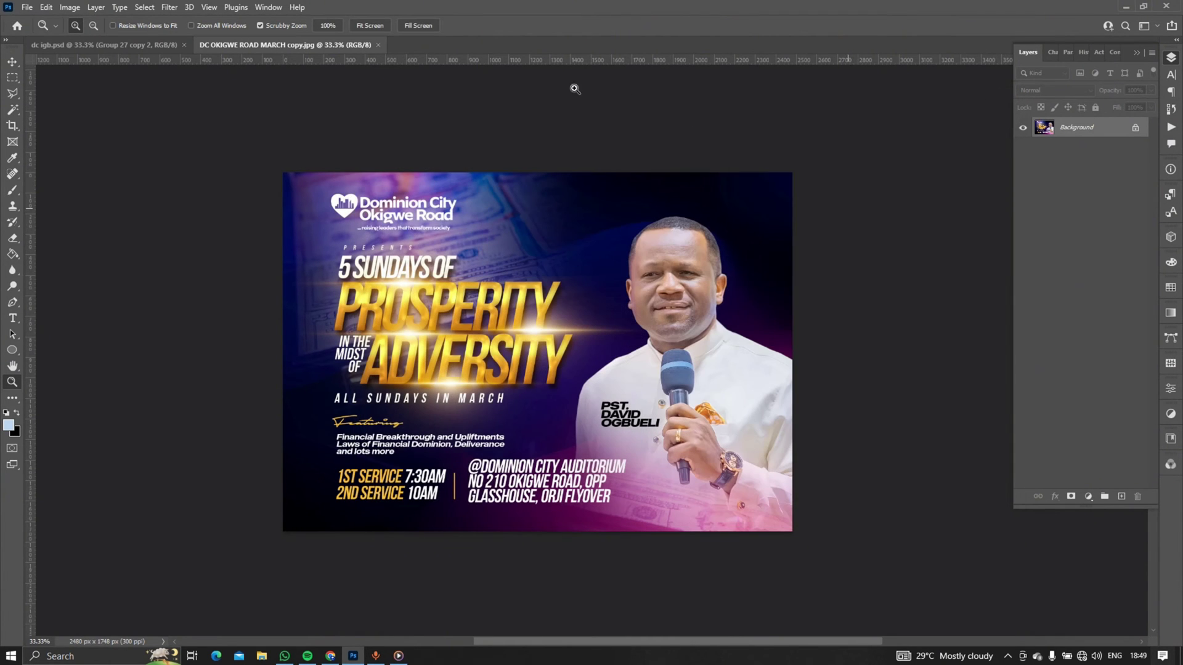
Close DC OKIGWE ROAD MARCH copy.jpg and enter an image resolution of 1000 pixels/inch for dc igb.psd
{"action": "left_click", "coordinate": [380, 45]}
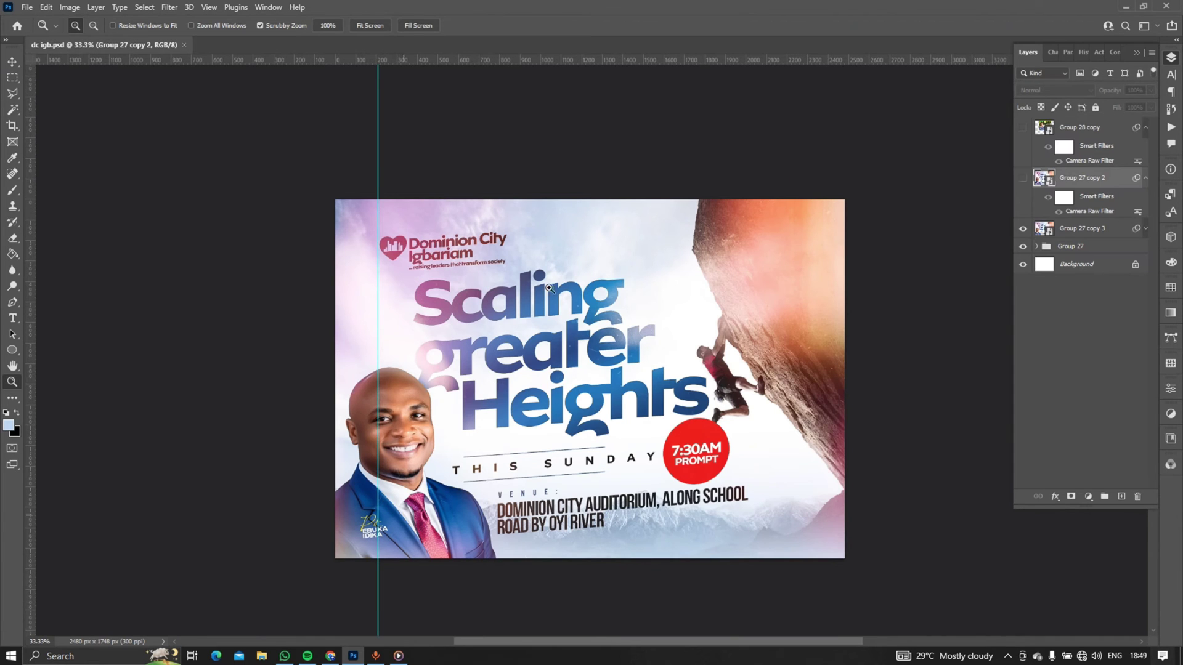
{"action": "scroll", "coordinate": [515, 366], "scroll_direction": "down", "scroll_amount": 1}
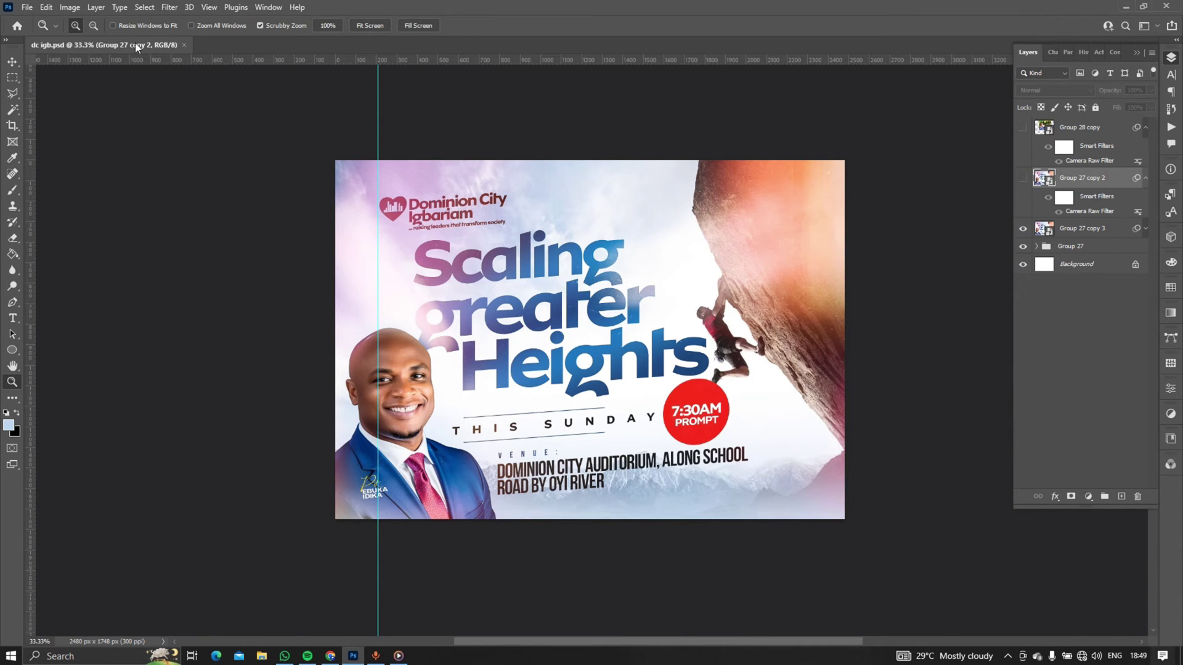
{"action": "left_click", "coordinate": [73, 9]}
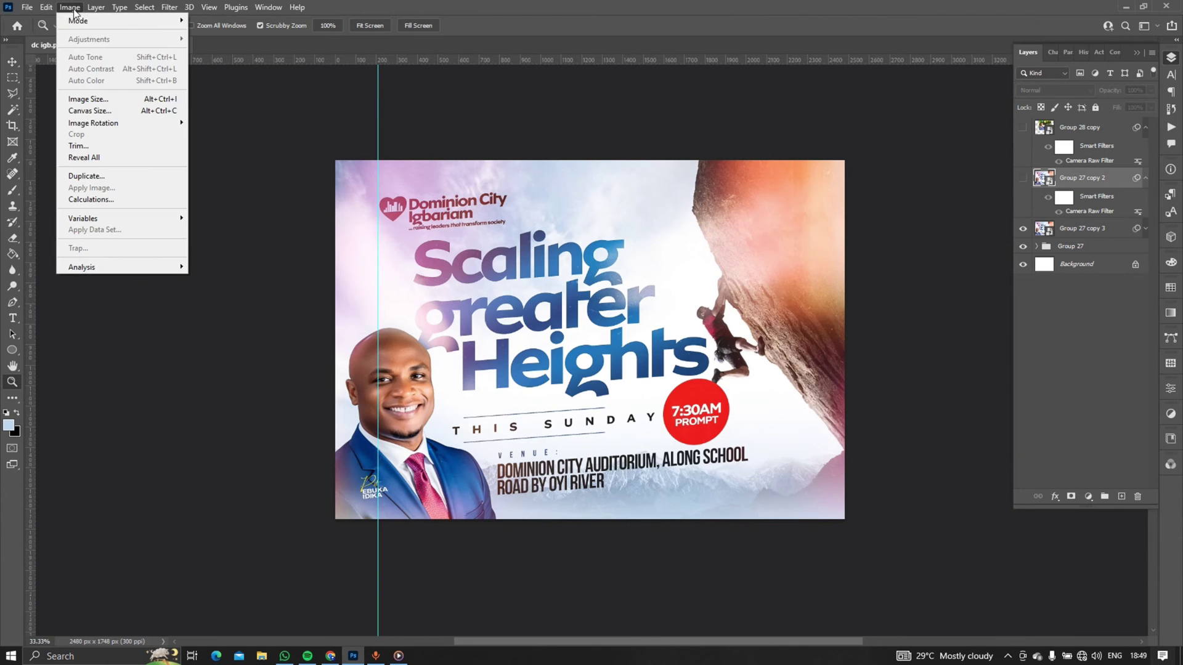
{"action": "mouse_move", "coordinate": [86, 24]}
{"action": "left_click", "coordinate": [87, 99]}
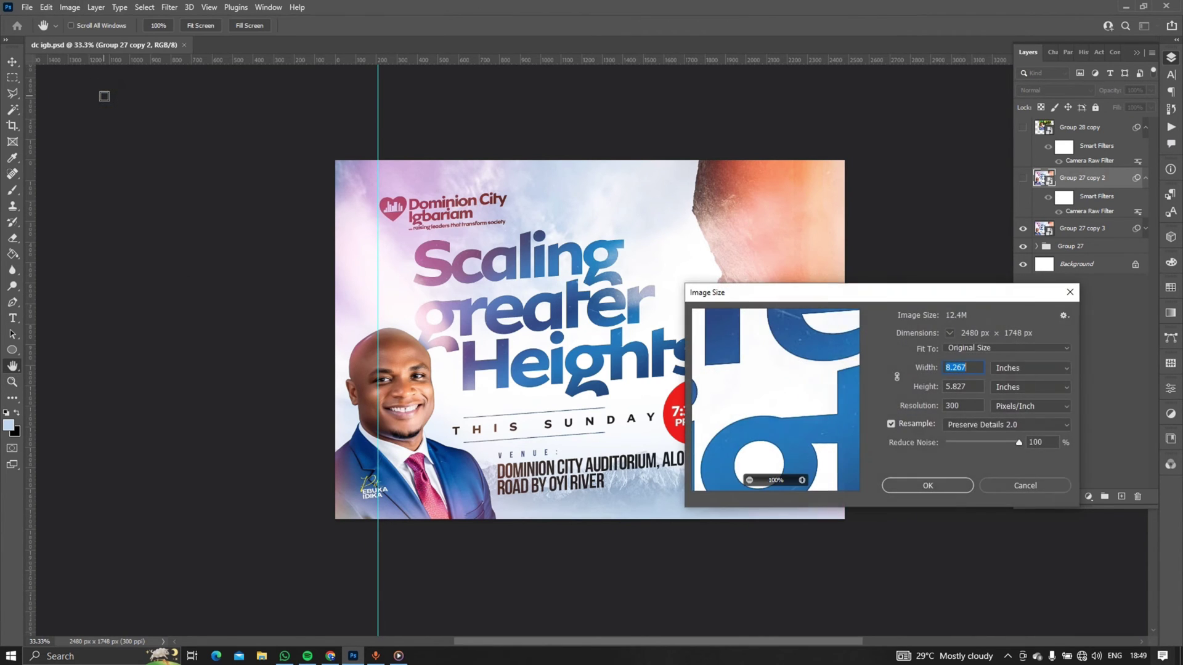
{"action": "left_click_drag", "start_coordinate": [759, 377], "coordinate": [800, 425]}
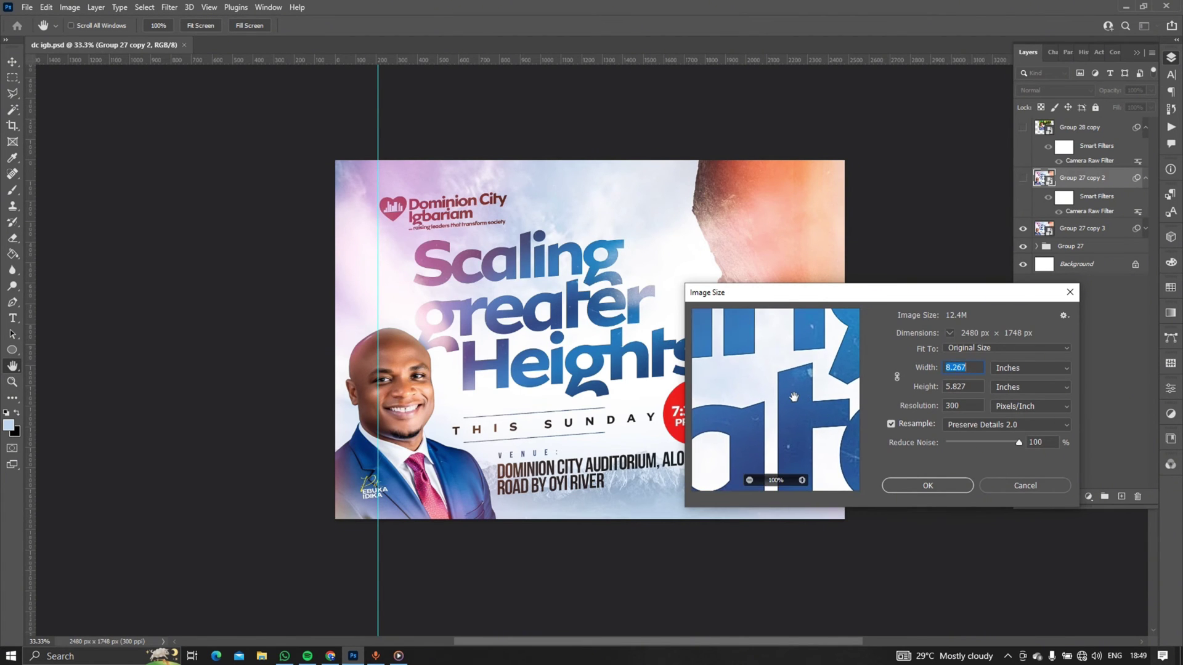
{"action": "double_click", "coordinate": [974, 403]}
{"action": "type", "text": "1000"}
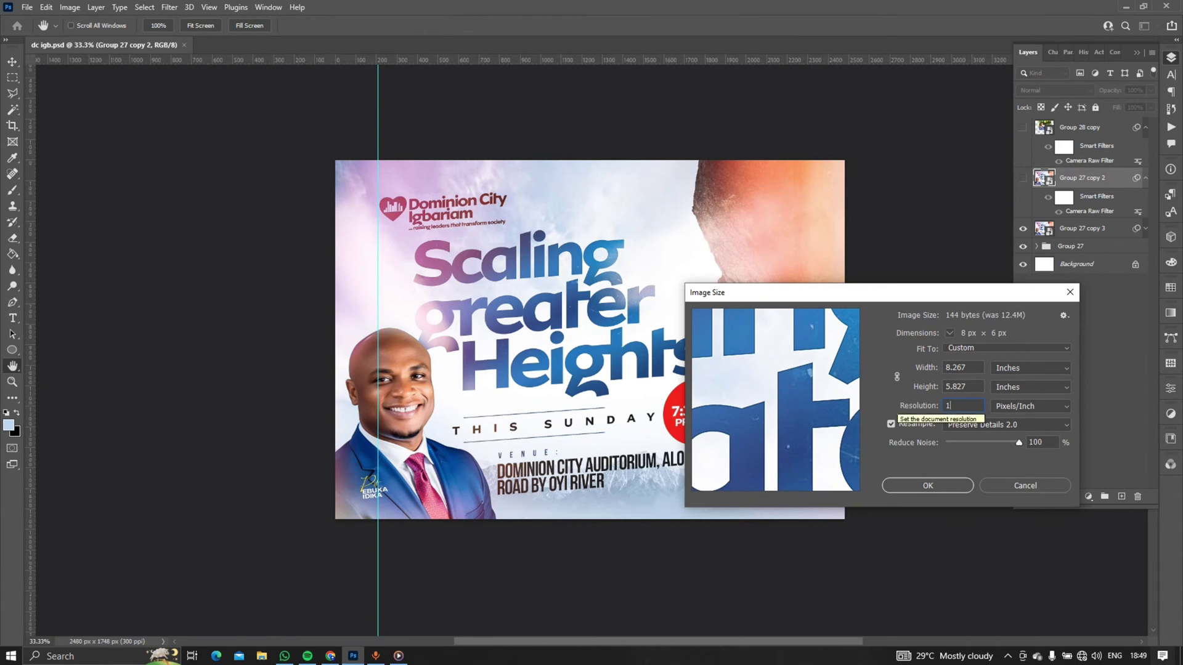
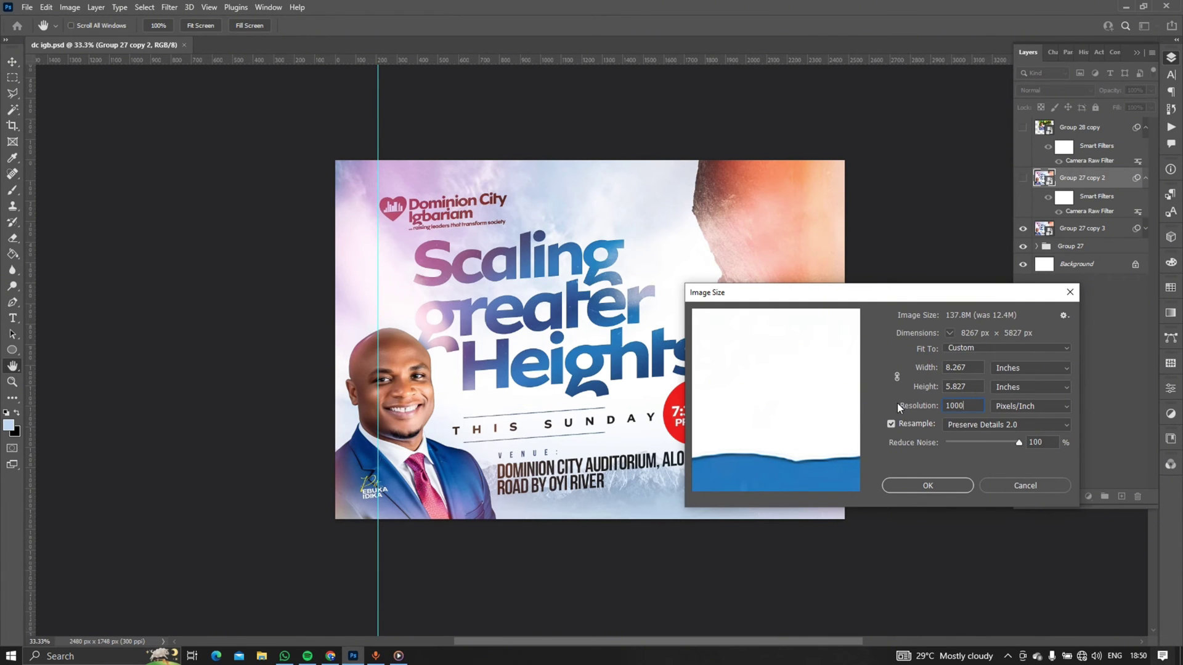
Check the enlarged lettering in the Image Size preview and choose Preserve Details 2.0 as the resampling method
{"action": "left_click_drag", "start_coordinate": [918, 296], "coordinate": [887, 200]}
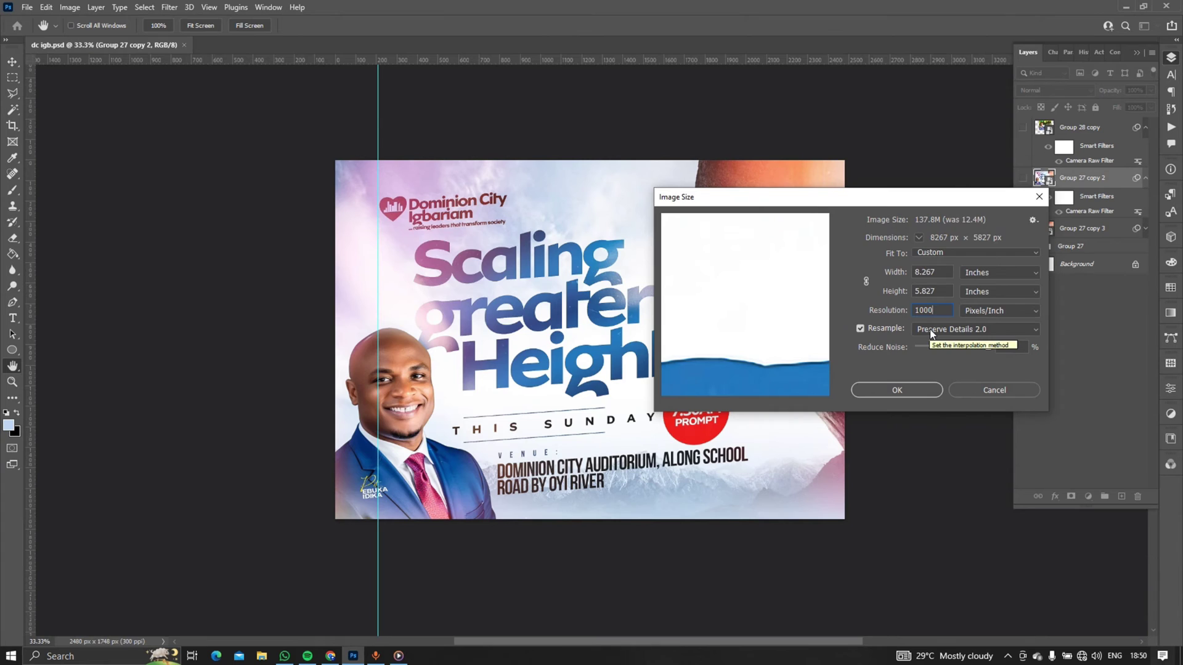
{"action": "left_click_drag", "start_coordinate": [782, 372], "coordinate": [792, 294]}
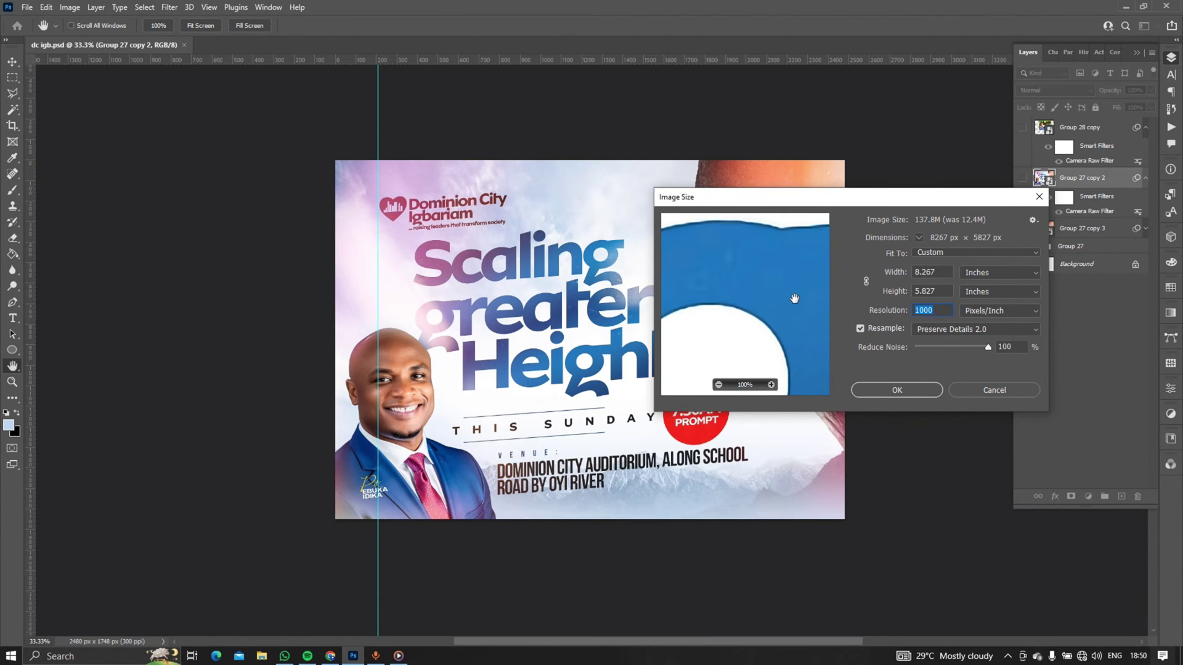
{"action": "left_click_drag", "start_coordinate": [757, 319], "coordinate": [798, 308]}
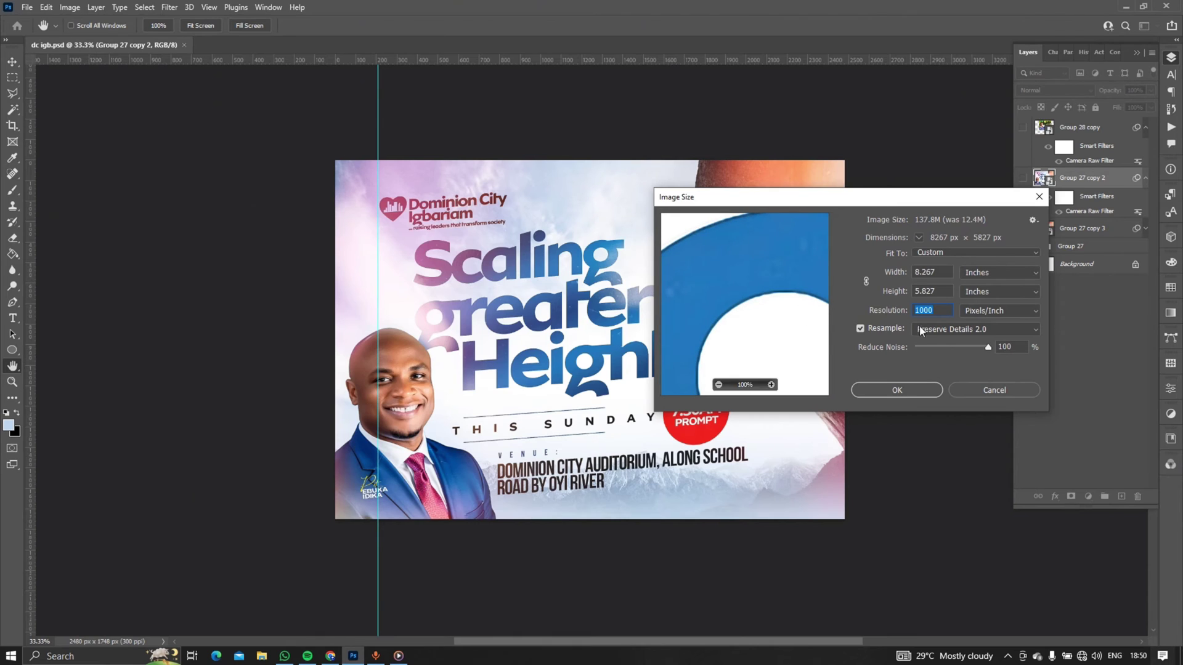
{"action": "left_click", "coordinate": [948, 328]}
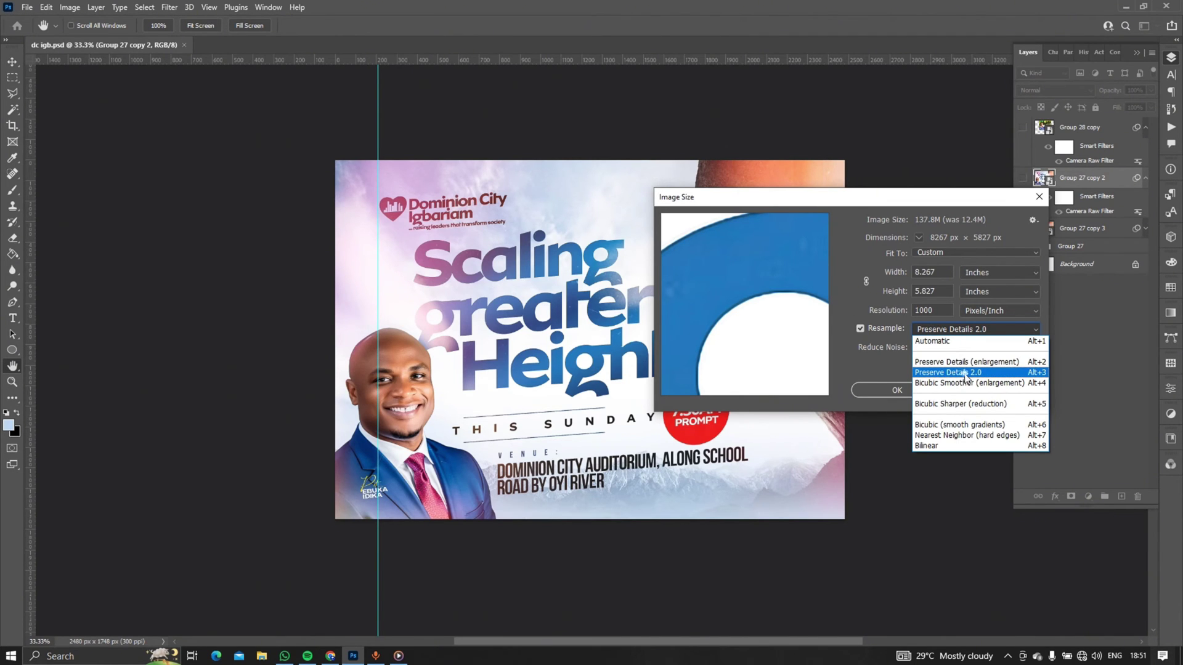
{"action": "left_click", "coordinate": [965, 373]}
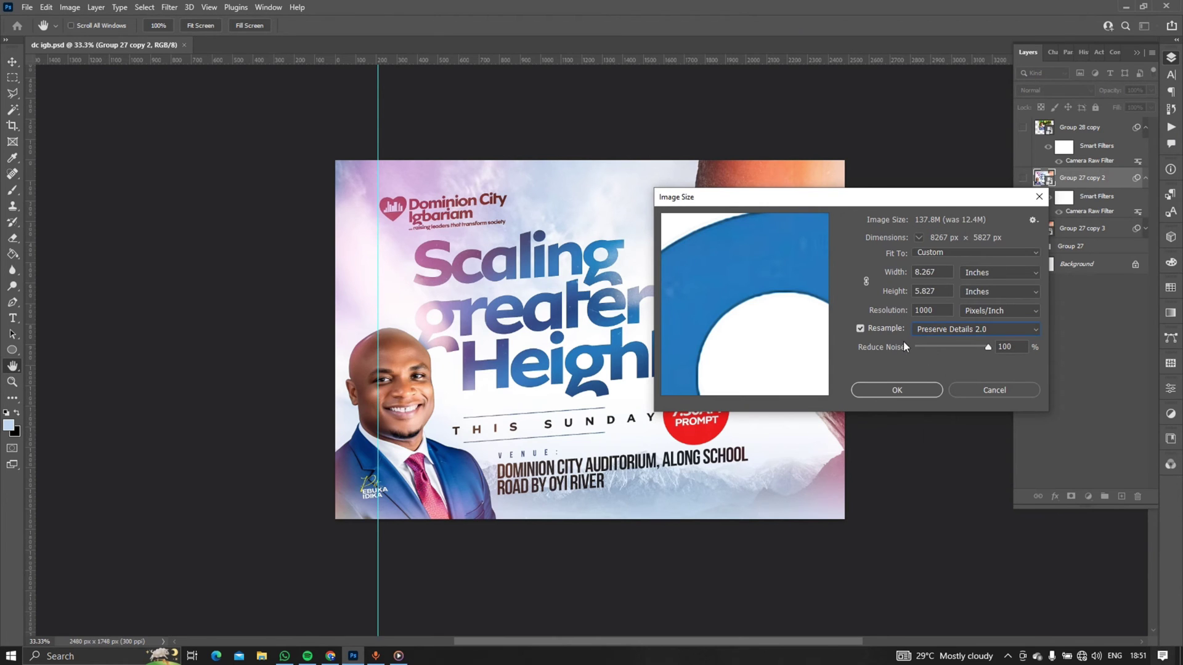
Enlarge the Image Size preview and compare the lettering with noise reduction at 0% and 100%
{"action": "left_click_drag", "start_coordinate": [755, 201], "coordinate": [724, 232]}
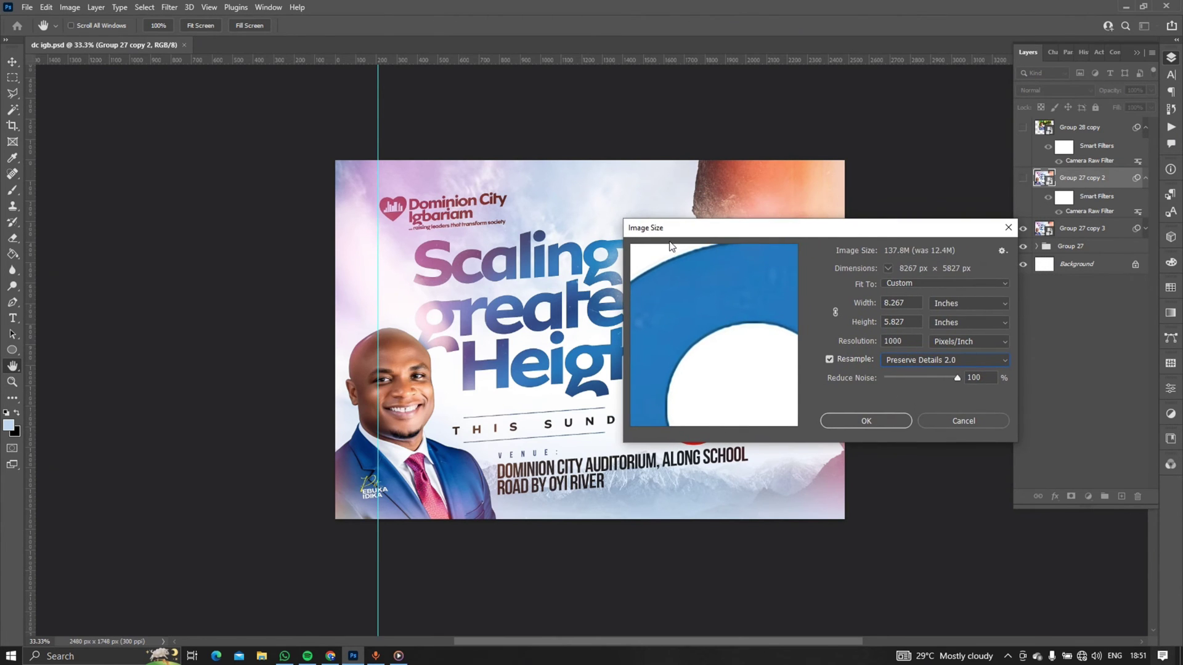
{"action": "left_click_drag", "start_coordinate": [623, 219], "coordinate": [317, 75]}
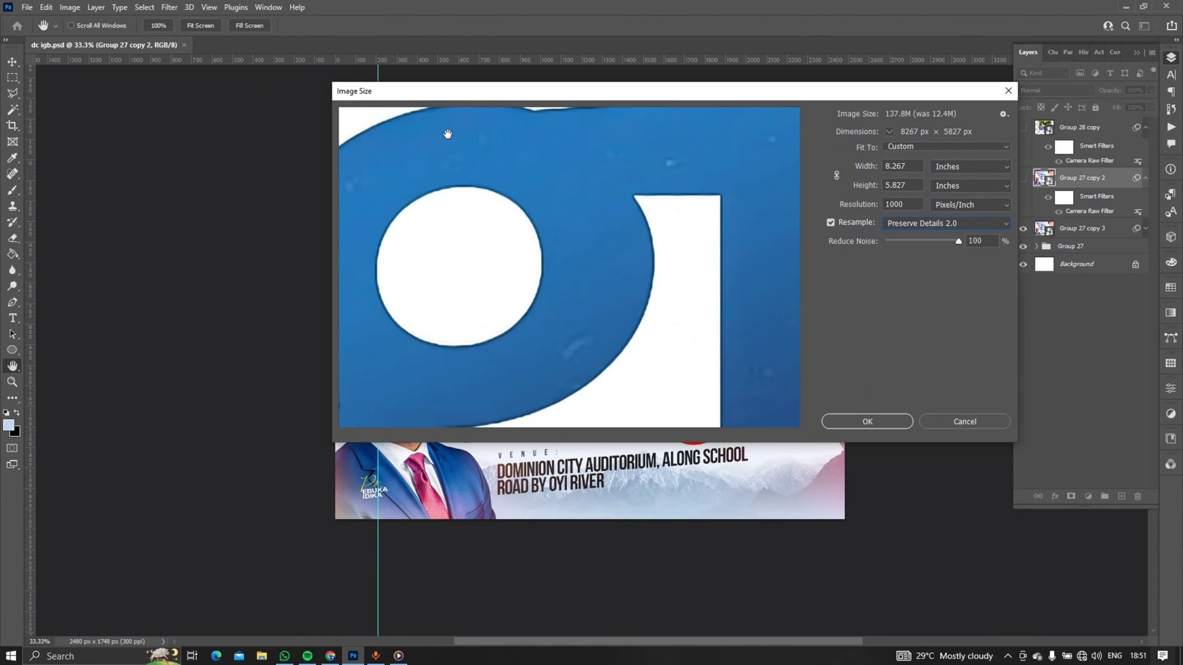
{"action": "left_click_drag", "start_coordinate": [918, 242], "coordinate": [871, 244]}
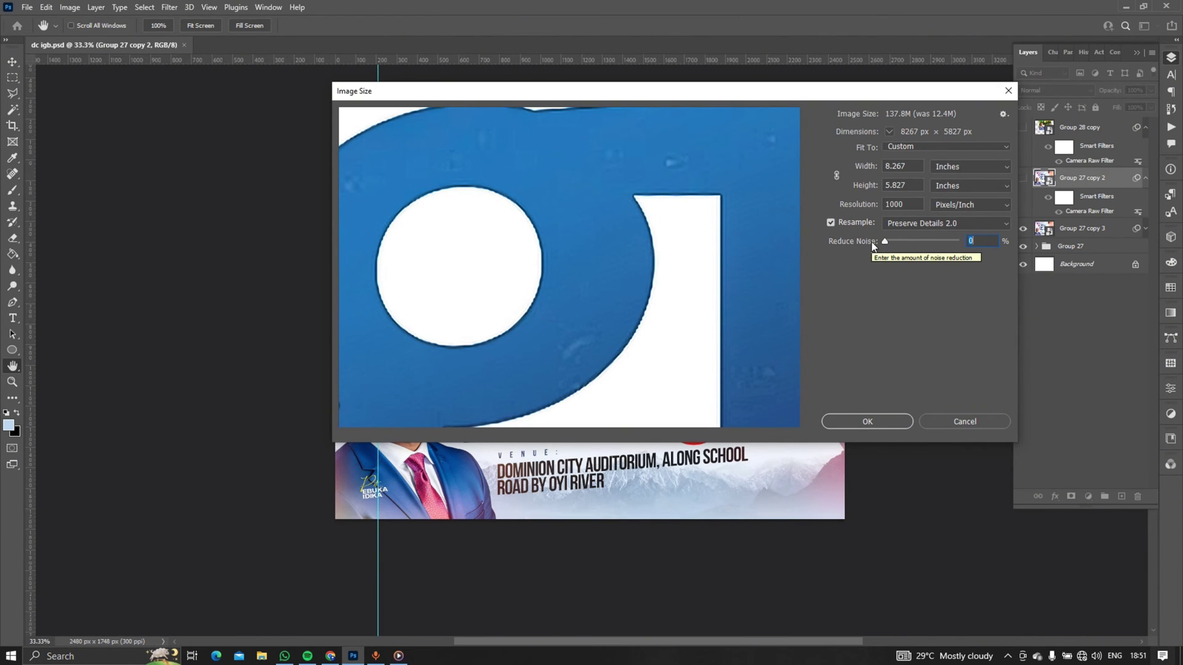
{"action": "left_click_drag", "start_coordinate": [885, 241], "coordinate": [963, 235]}
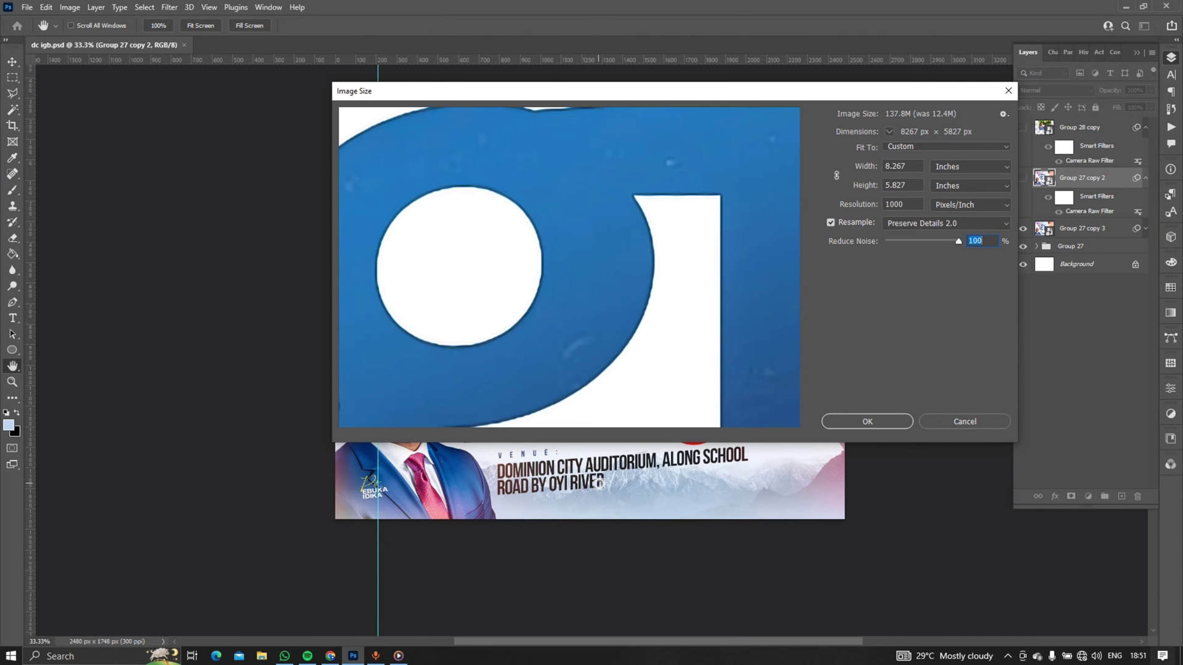
Inspect the venue lettering in the enlarged Image Size preview with noise reduction at 100%
{"action": "left_click", "coordinate": [600, 480]}
{"action": "left_click_drag", "start_coordinate": [486, 300], "coordinate": [680, 307]}
{"action": "mouse_move", "coordinate": [554, 308]}
{"action": "left_mouse_down"}
{"action": "mouse_move", "coordinate": [612, 309]}
{"action": "mouse_move", "coordinate": [616, 294]}
{"action": "left_mouse_up"}
{"action": "left_click_drag", "start_coordinate": [431, 289], "coordinate": [640, 286]}
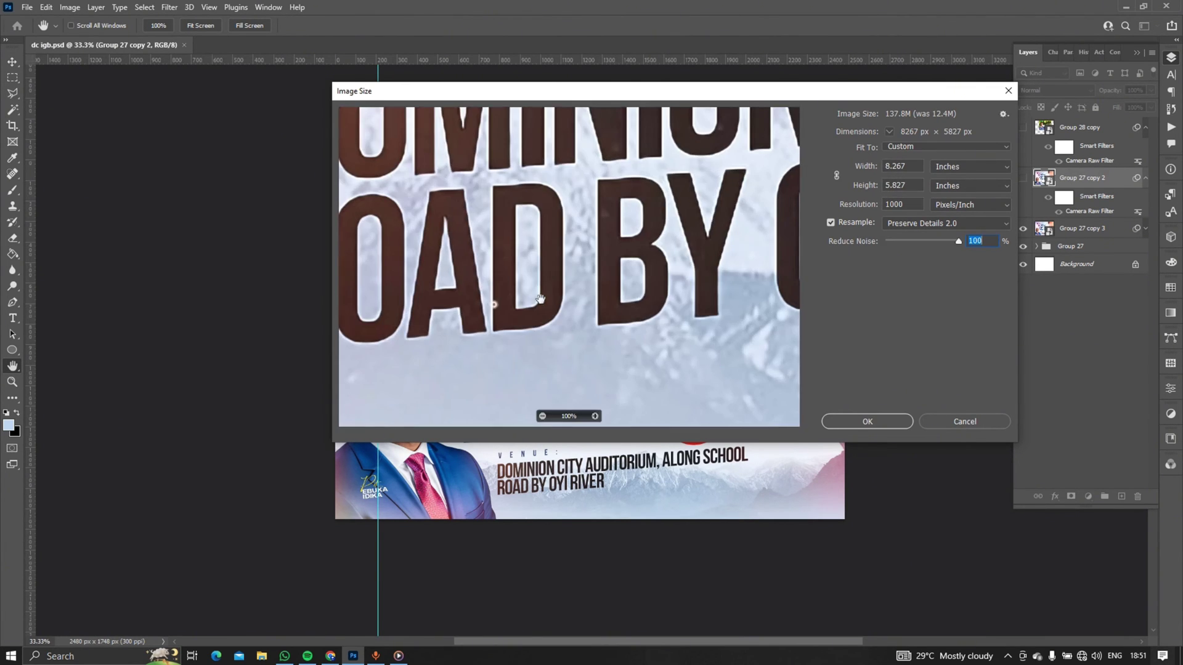
{"action": "left_click_drag", "start_coordinate": [523, 282], "coordinate": [621, 280]}
{"action": "left_click_drag", "start_coordinate": [958, 240], "coordinate": [989, 230]}
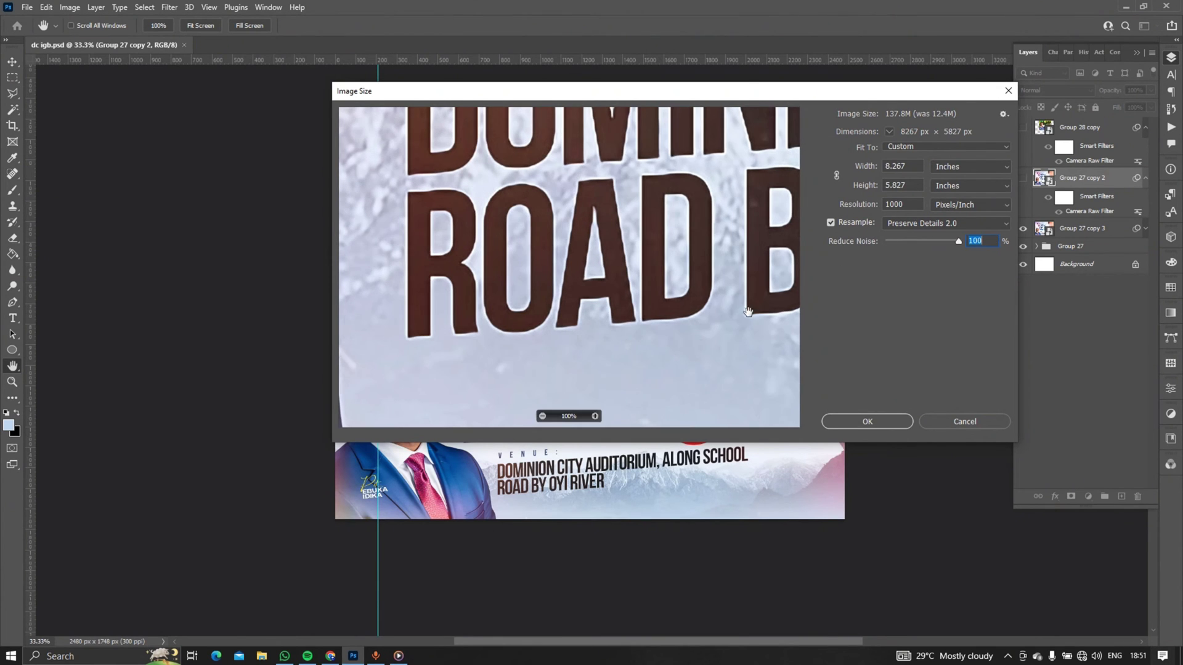
Check the man's face in the preview and apply the 1000 pixels/inch resize with Preserve Details 2.0
{"action": "left_click_drag", "start_coordinate": [557, 249], "coordinate": [622, 290]}
{"action": "mouse_move", "coordinate": [515, 272]}
{"action": "left_mouse_down"}
{"action": "mouse_move", "coordinate": [616, 321]}
{"action": "mouse_move", "coordinate": [647, 366]}
{"action": "left_mouse_up"}
{"action": "mouse_move", "coordinate": [562, 219]}
{"action": "left_mouse_down"}
{"action": "mouse_move", "coordinate": [678, 364]}
{"action": "mouse_move", "coordinate": [580, 232]}
{"action": "mouse_move", "coordinate": [505, 224]}
{"action": "mouse_move", "coordinate": [604, 257]}
{"action": "mouse_move", "coordinate": [634, 312]}
{"action": "left_mouse_up"}
{"action": "left_click_drag", "start_coordinate": [622, 185], "coordinate": [654, 250]}
{"action": "left_click_drag", "start_coordinate": [554, 148], "coordinate": [570, 203]}
{"action": "mouse_move", "coordinate": [616, 123]}
{"action": "left_mouse_down"}
{"action": "mouse_move", "coordinate": [663, 183]}
{"action": "mouse_move", "coordinate": [668, 298]}
{"action": "mouse_move", "coordinate": [664, 287]}
{"action": "left_mouse_up"}
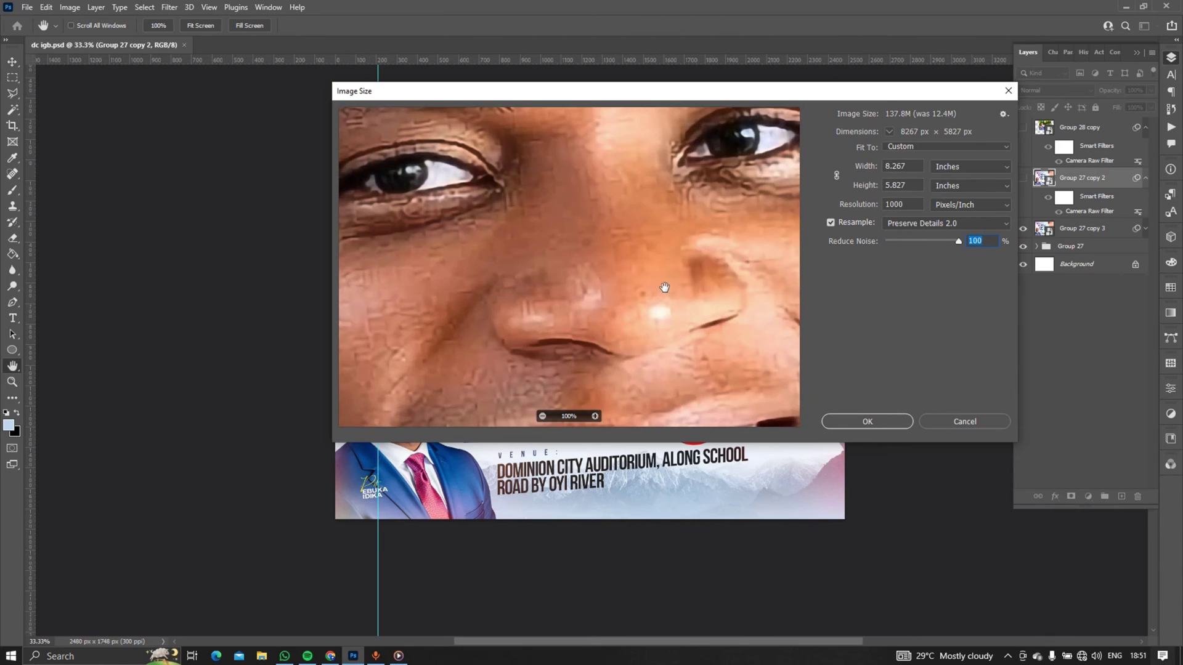
{"action": "mouse_move", "coordinate": [614, 178]}
{"action": "left_mouse_down"}
{"action": "mouse_move", "coordinate": [633, 224]}
{"action": "mouse_move", "coordinate": [660, 198]}
{"action": "left_mouse_up"}
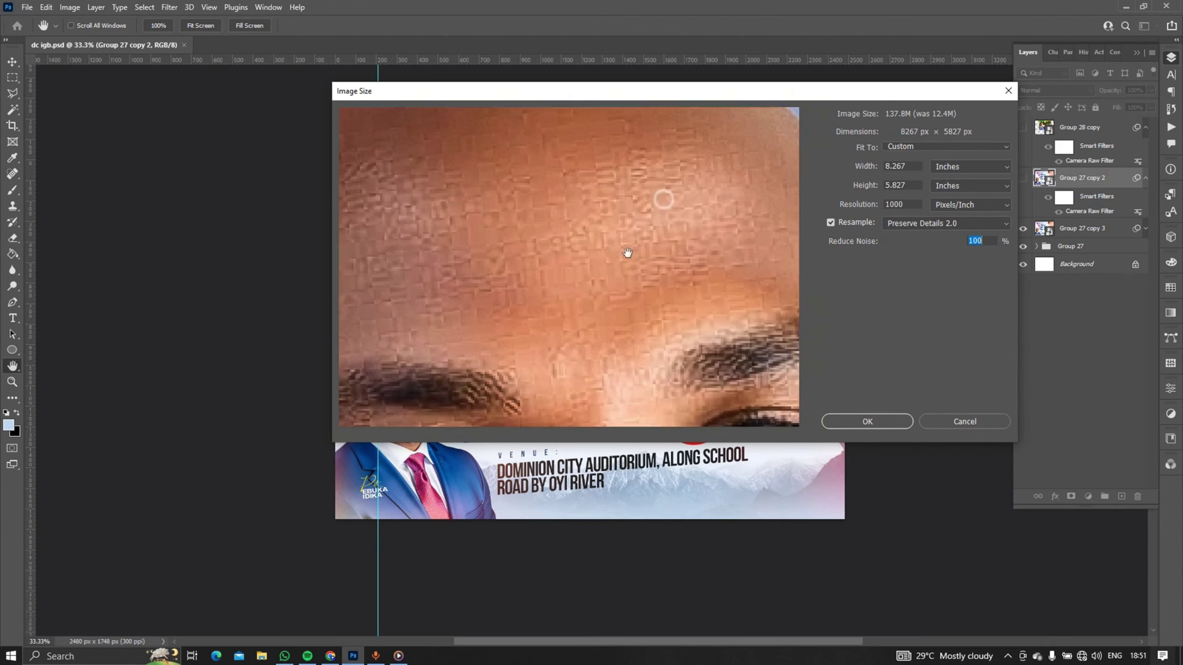
{"action": "left_click", "coordinate": [879, 425]}
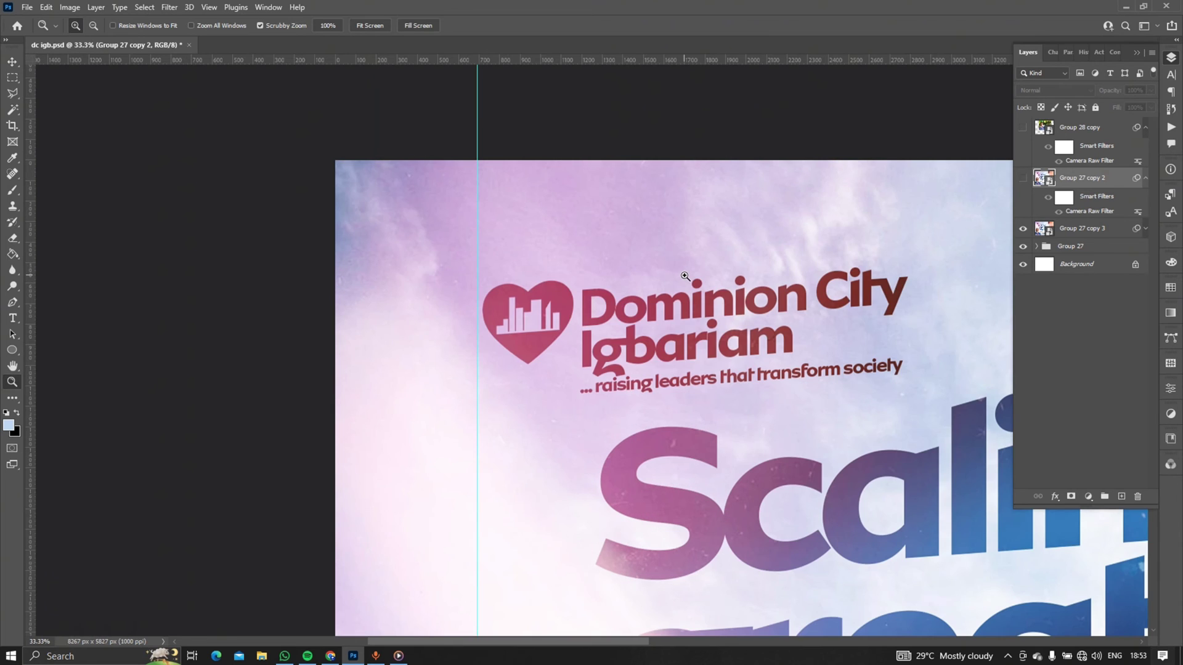
Convert the flyer to CMYK Color, flattening its layers and accepting the U.S. Web Coated (SWOP) v2 profile
{"action": "left_click", "coordinate": [688, 306], "text": "alt"}
{"action": "left_click", "coordinate": [689, 306], "text": "alt"}
{"action": "left_click", "coordinate": [690, 308], "text": "alt"}
{"action": "left_click", "coordinate": [693, 313], "text": "alt"}
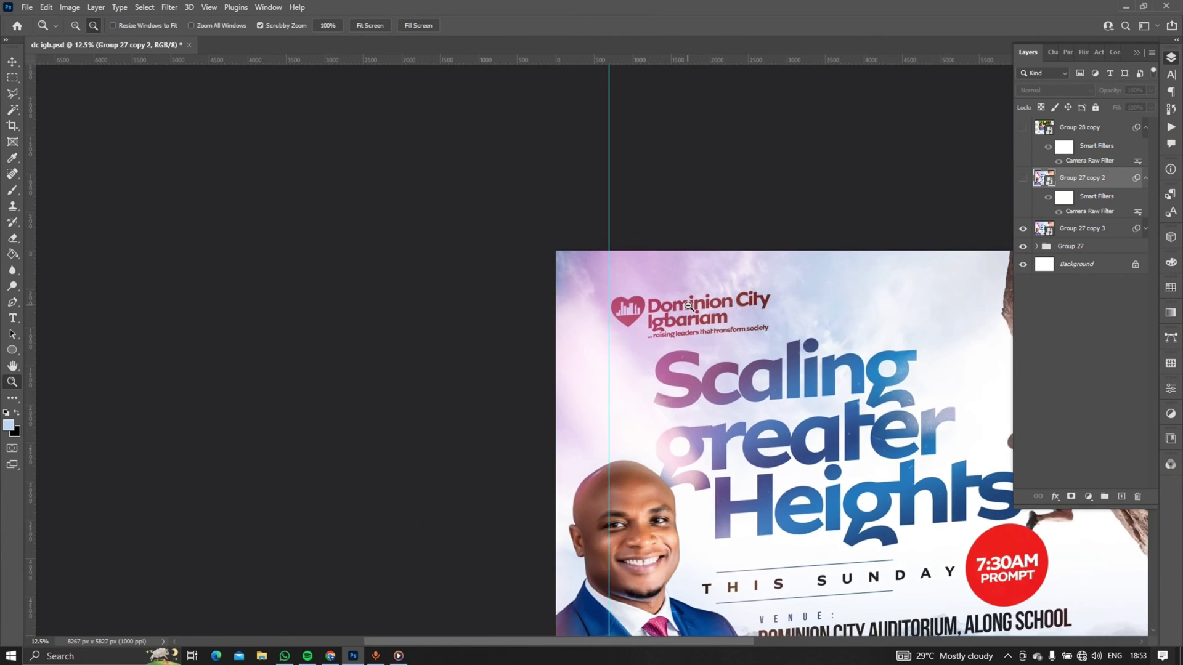
{"action": "left_click", "coordinate": [692, 314], "text": "alt"}
{"action": "left_click", "coordinate": [692, 314], "text": "alt"}
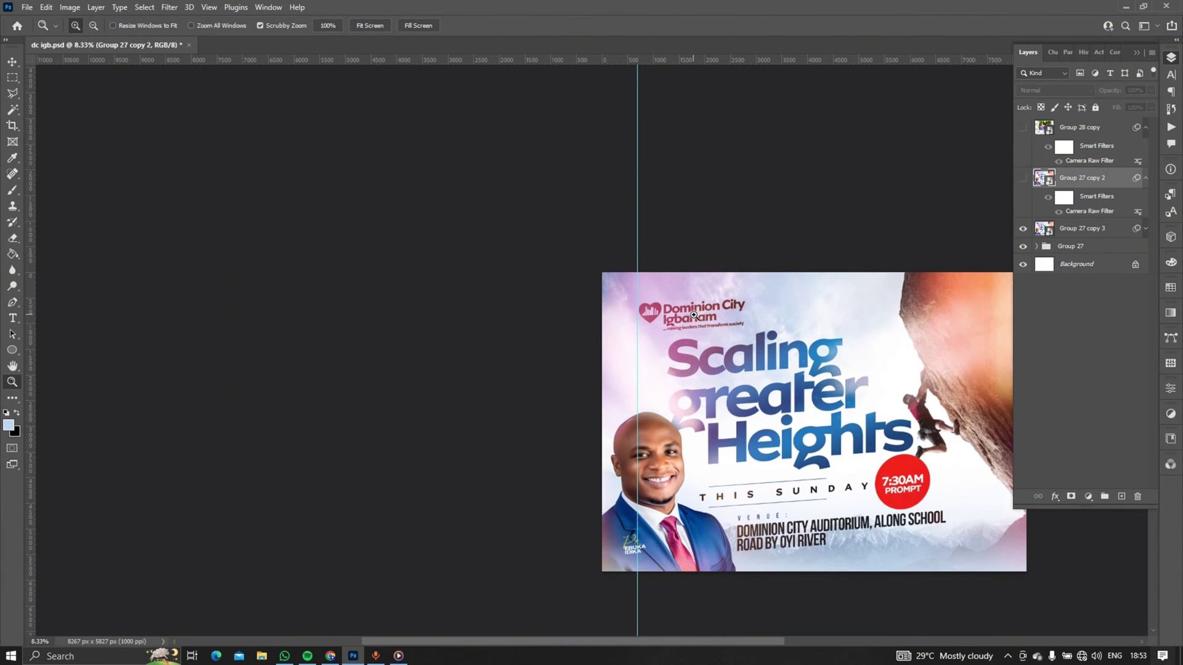
{"action": "left_click_drag", "start_coordinate": [779, 354], "coordinate": [528, 269]}
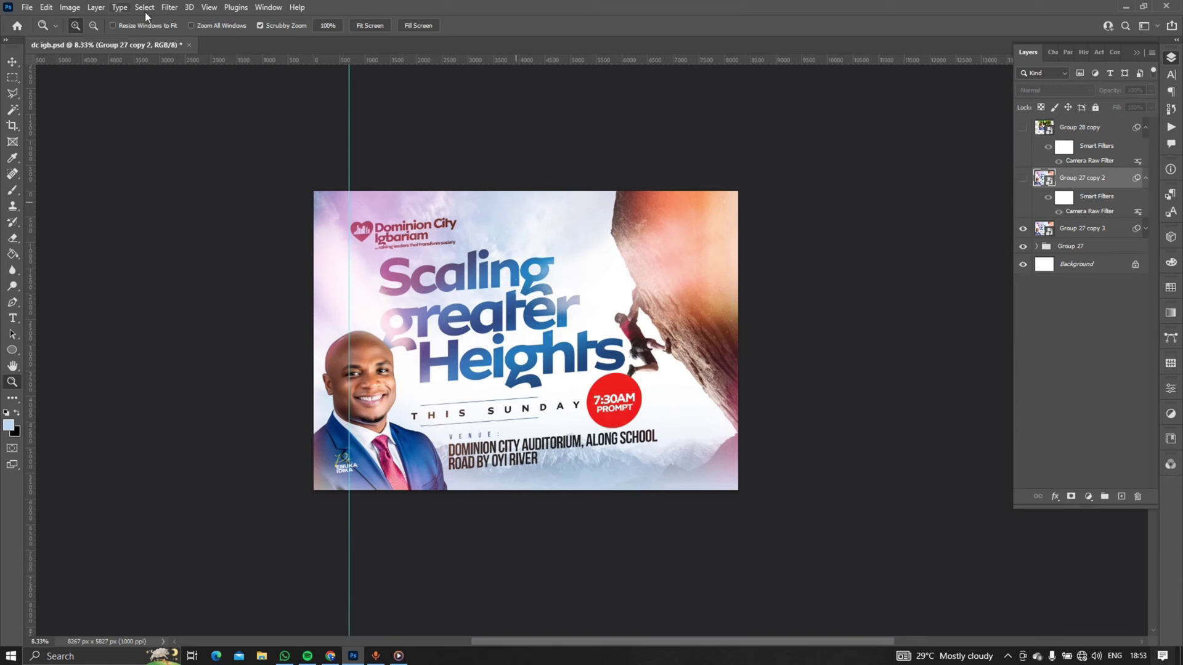
{"action": "left_click", "coordinate": [70, 7]}
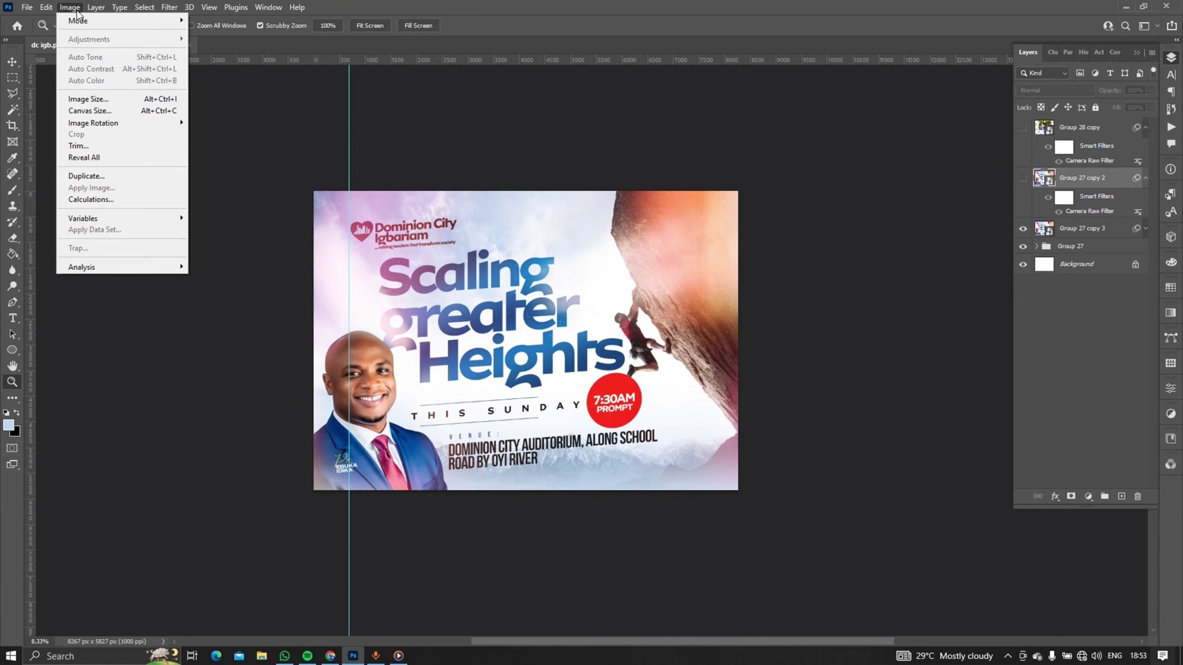
{"action": "mouse_move", "coordinate": [80, 22]}
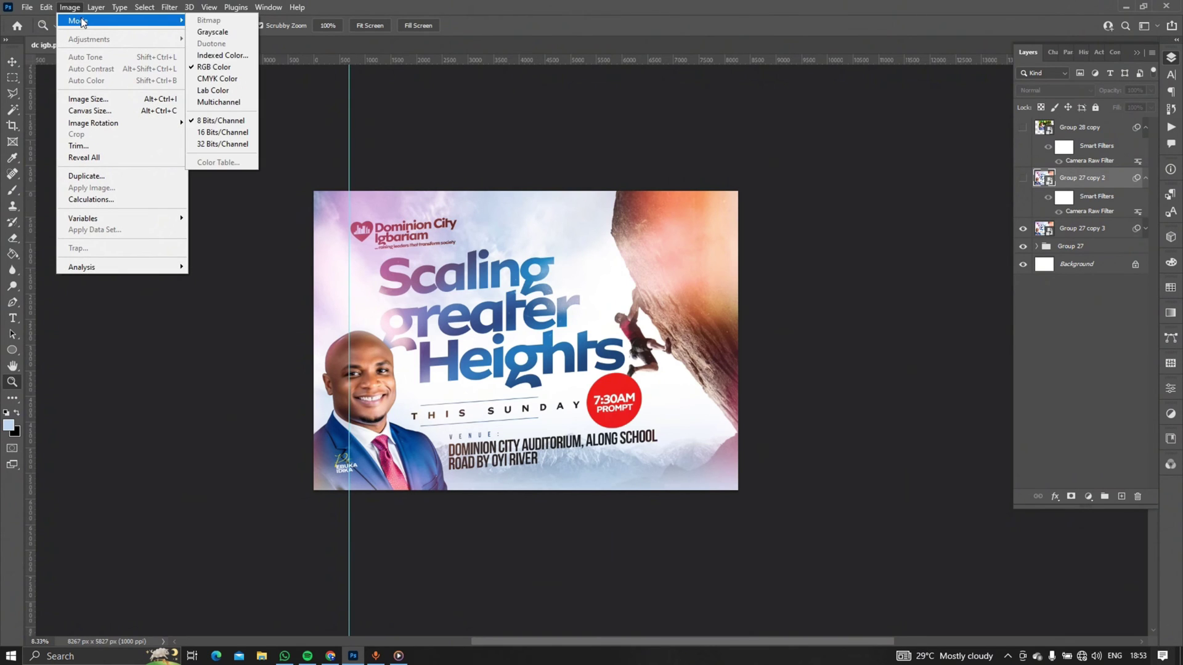
{"action": "left_click", "coordinate": [226, 80]}
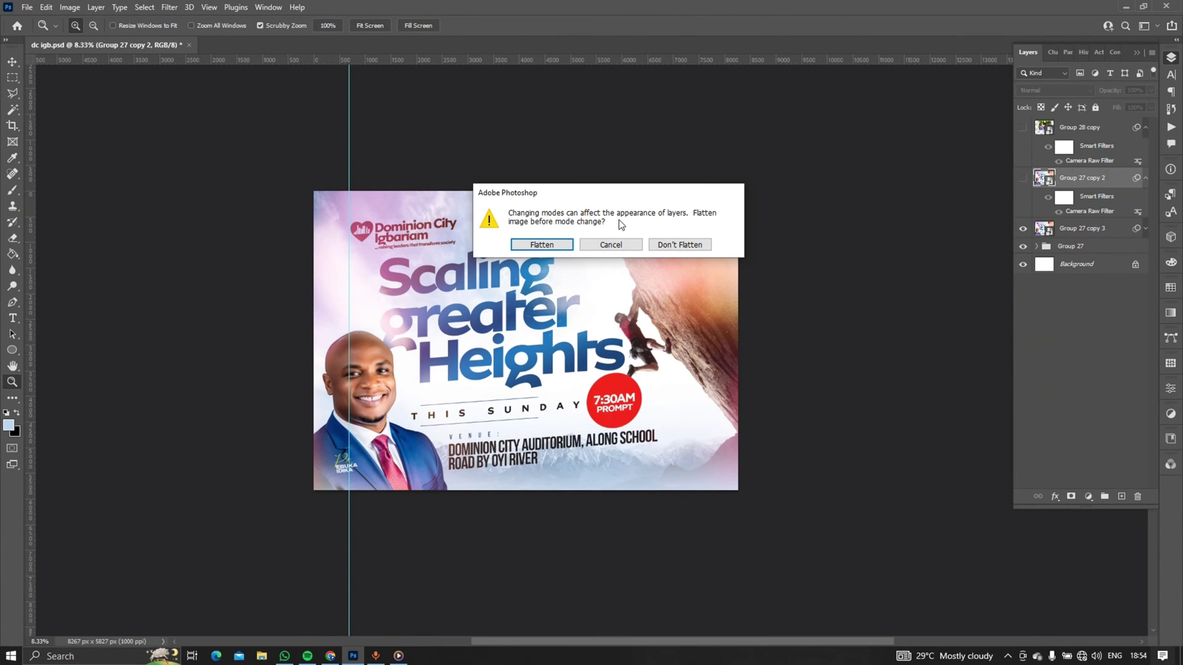
{"action": "left_click", "coordinate": [558, 245]}
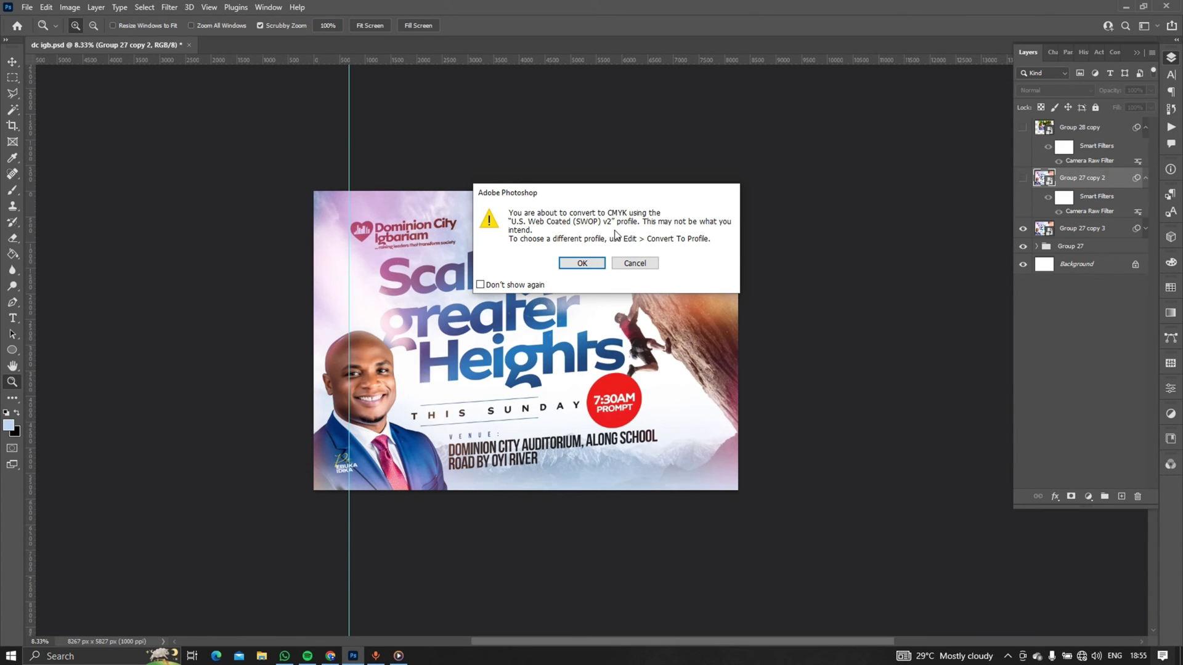
{"action": "left_click", "coordinate": [582, 263]}
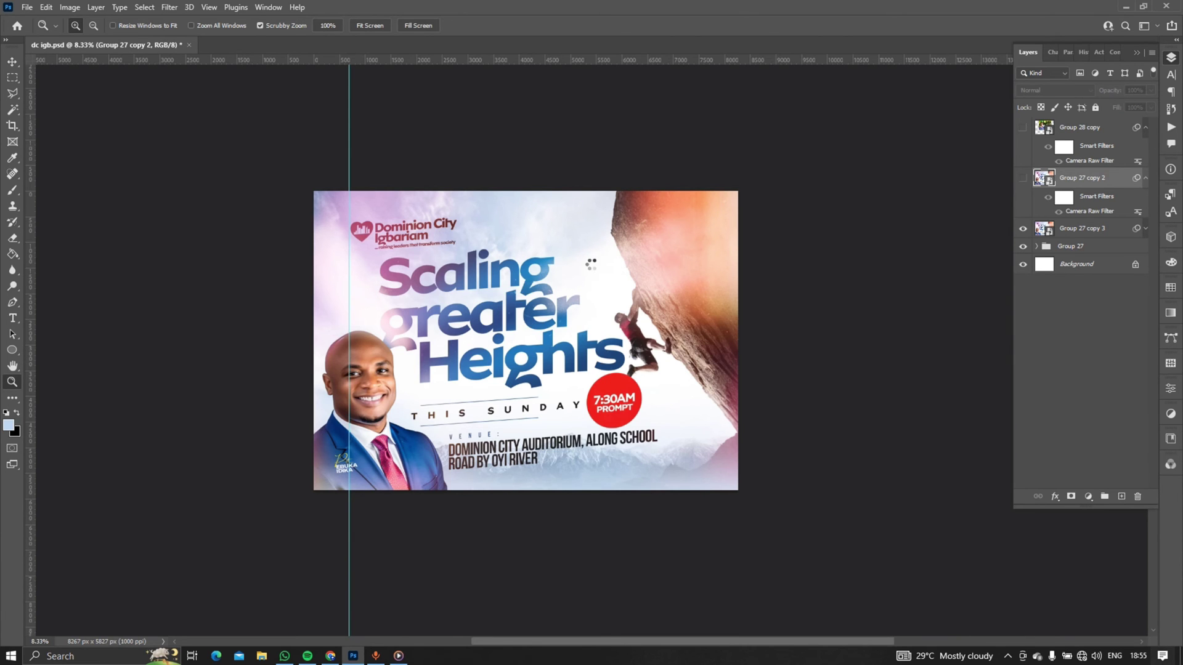
Examine the sharpness of the flattened flyer's "Heights" and "THIS SUNDAY" lettering up close, and return to the full design
{"action": "scroll", "coordinate": [528, 388], "scroll_direction": "up", "scroll_amount": 6}
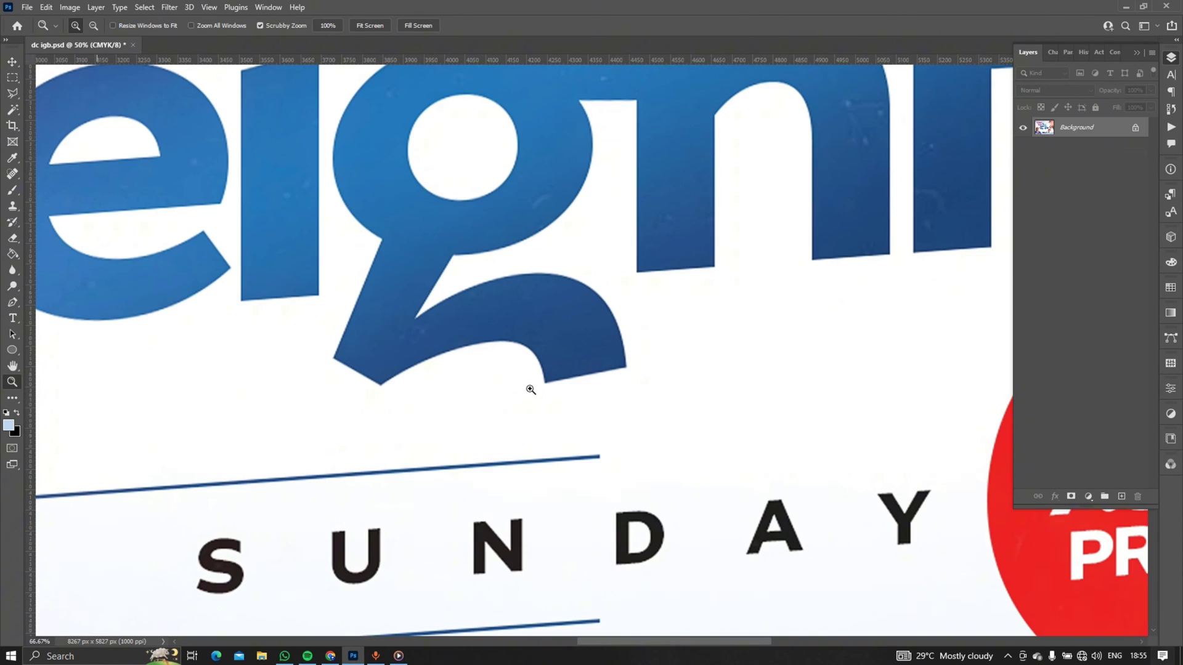
{"action": "scroll", "coordinate": [547, 415], "scroll_direction": "down", "scroll_amount": 1}
{"action": "scroll", "coordinate": [546, 414], "scroll_direction": "up", "scroll_amount": 5}
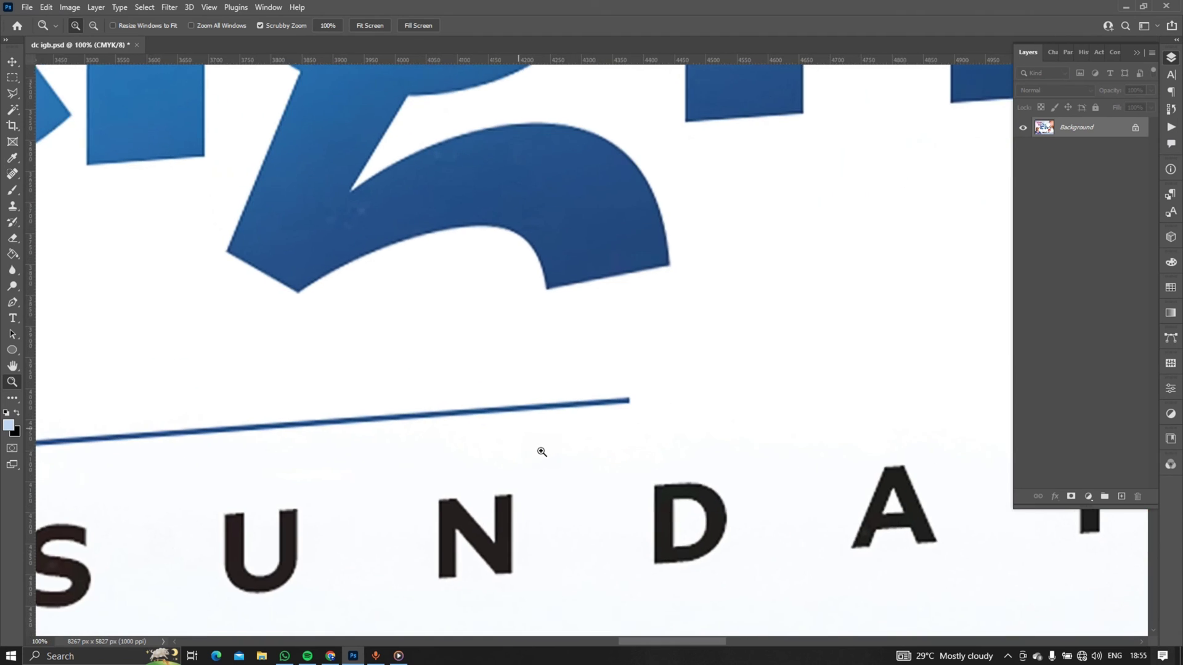
{"action": "scroll", "coordinate": [542, 452], "scroll_direction": "down", "scroll_amount": 2}
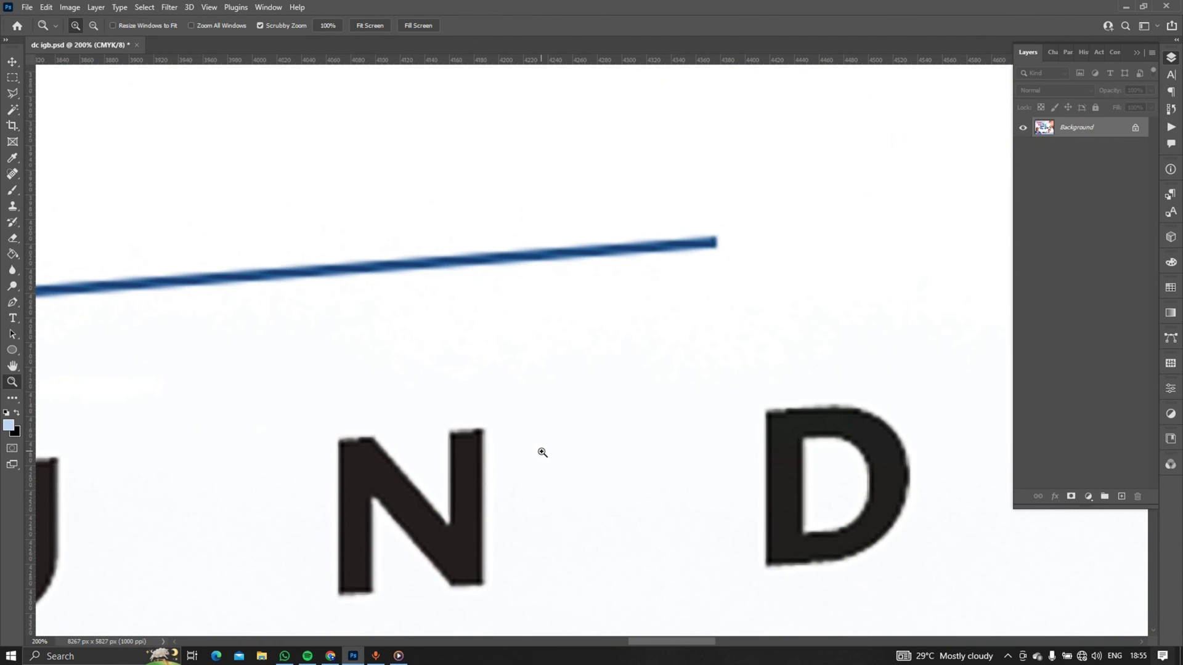
{"action": "scroll", "coordinate": [542, 453], "scroll_direction": "down", "scroll_amount": 5}
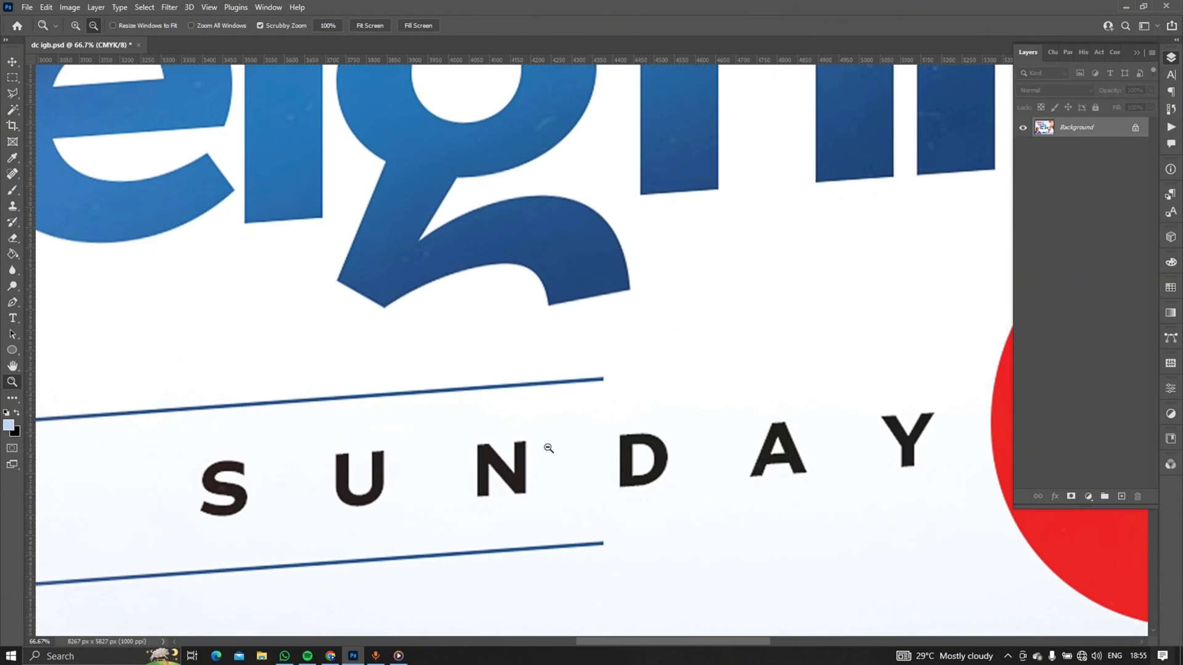
{"action": "scroll", "coordinate": [548, 448], "scroll_direction": "down", "scroll_amount": 4}
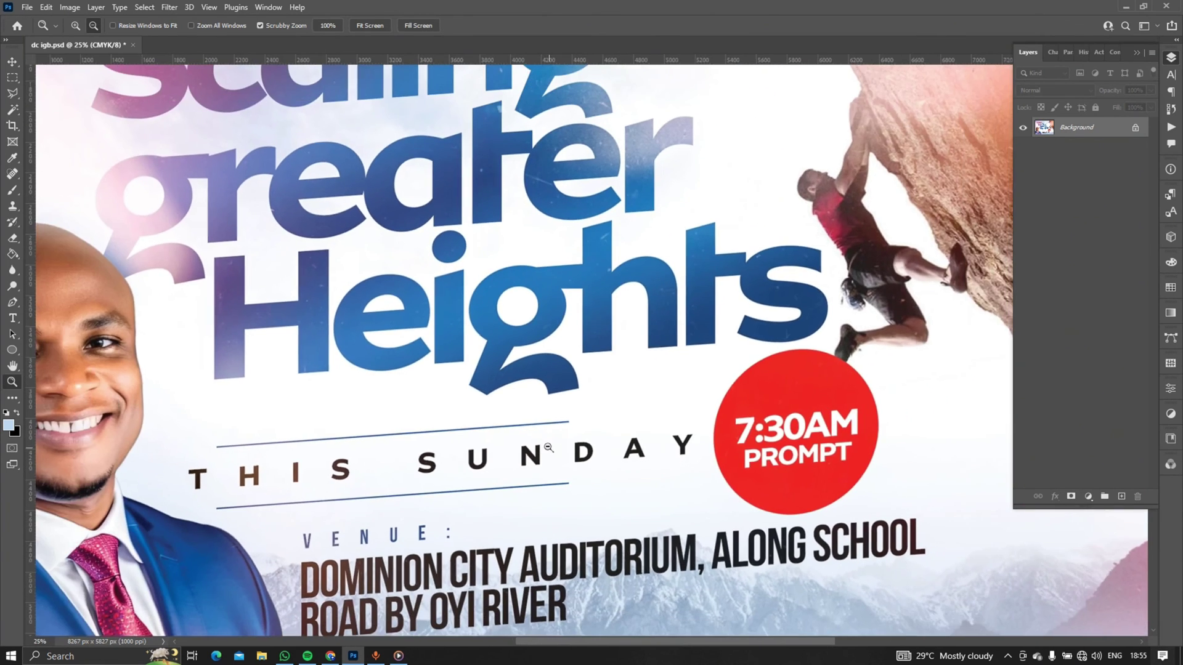
{"action": "scroll", "coordinate": [548, 448], "scroll_direction": "down", "scroll_amount": 3}
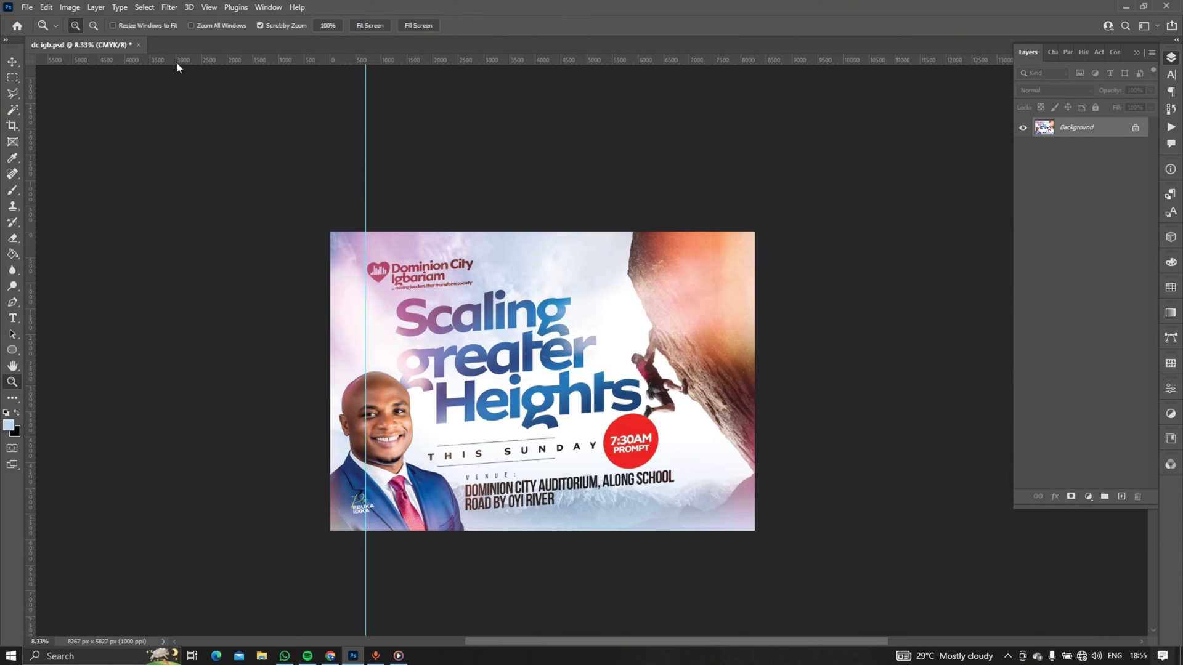
Start saving a copy of the flyer to the Desktop as a Photoshop PDF named dc igb copy
{"action": "left_click", "coordinate": [27, 7]}
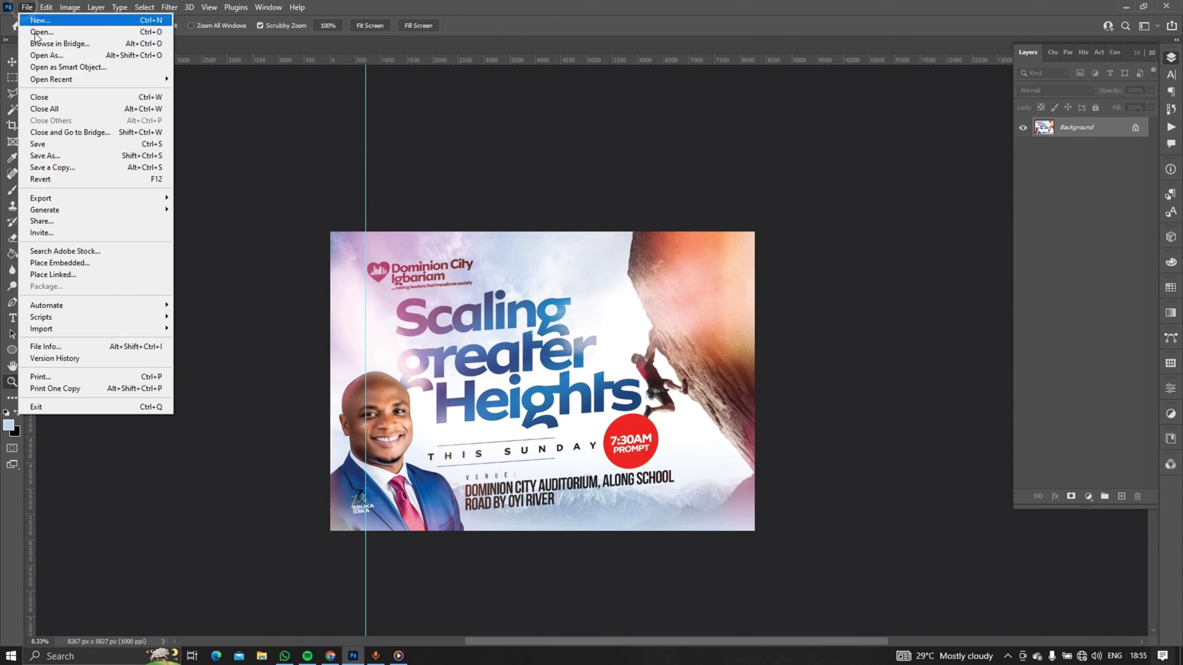
{"action": "left_click", "coordinate": [77, 155]}
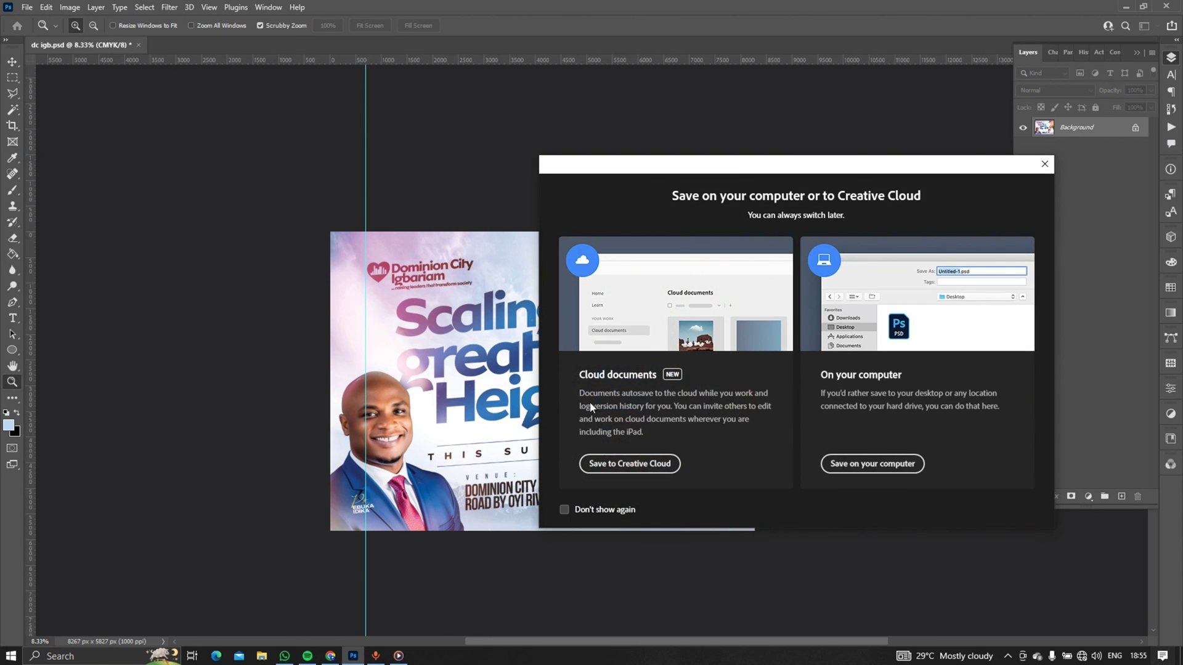
{"action": "left_click", "coordinate": [850, 464]}
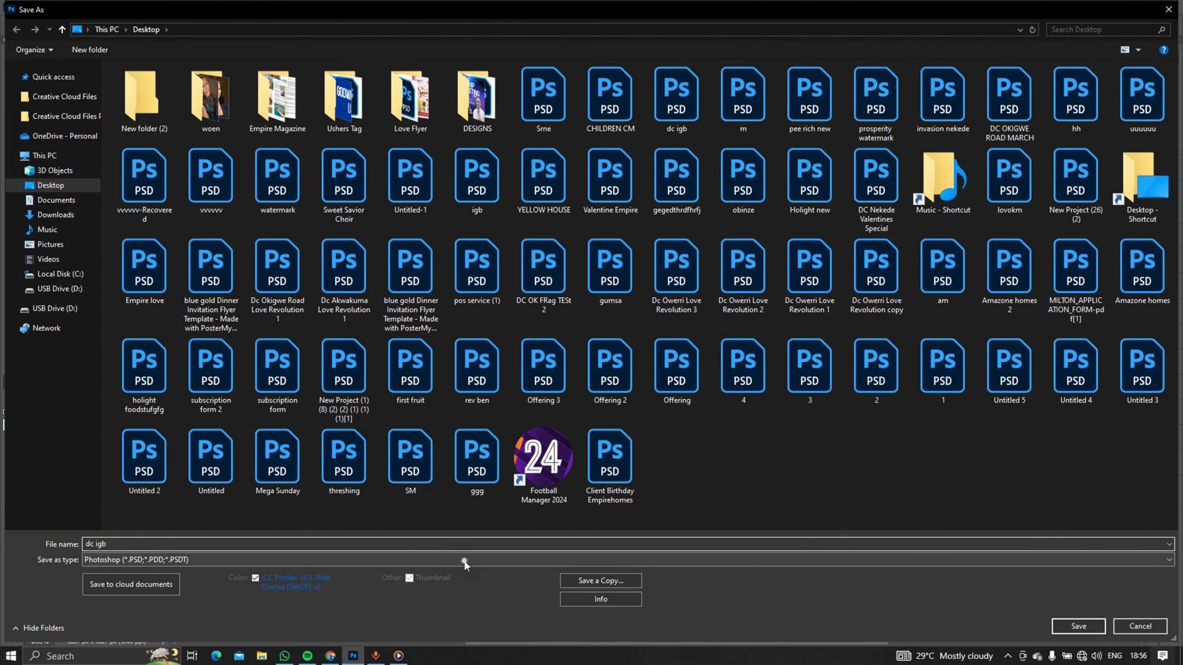
{"action": "left_click", "coordinate": [463, 560]}
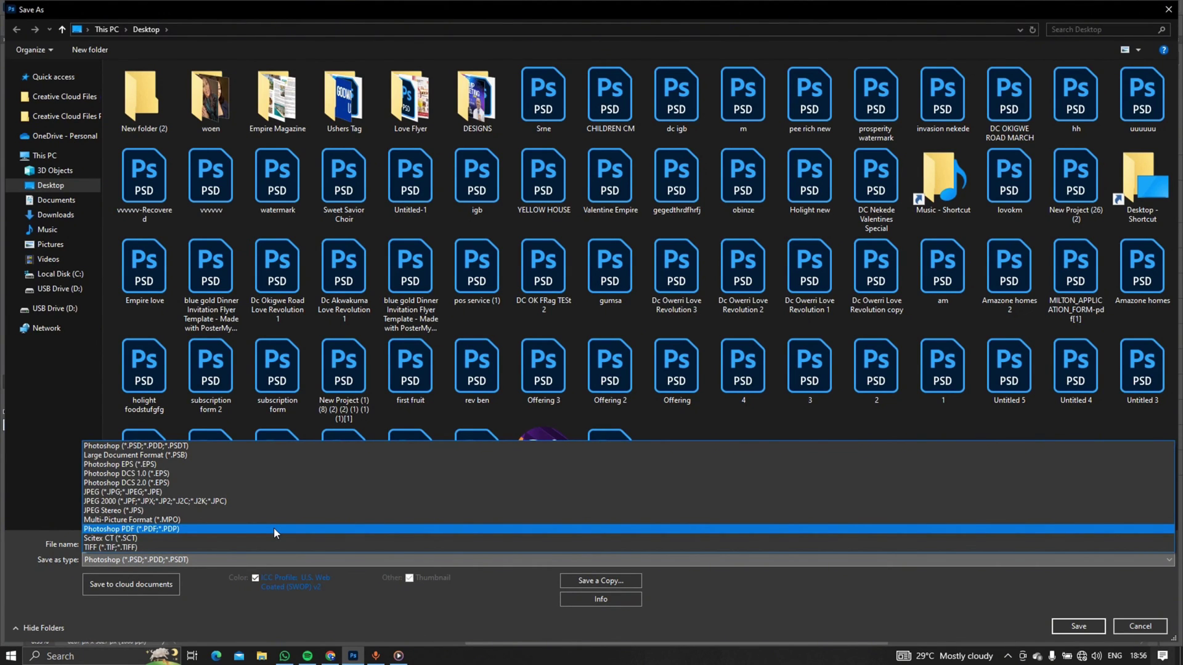
{"action": "left_click", "coordinate": [273, 528]}
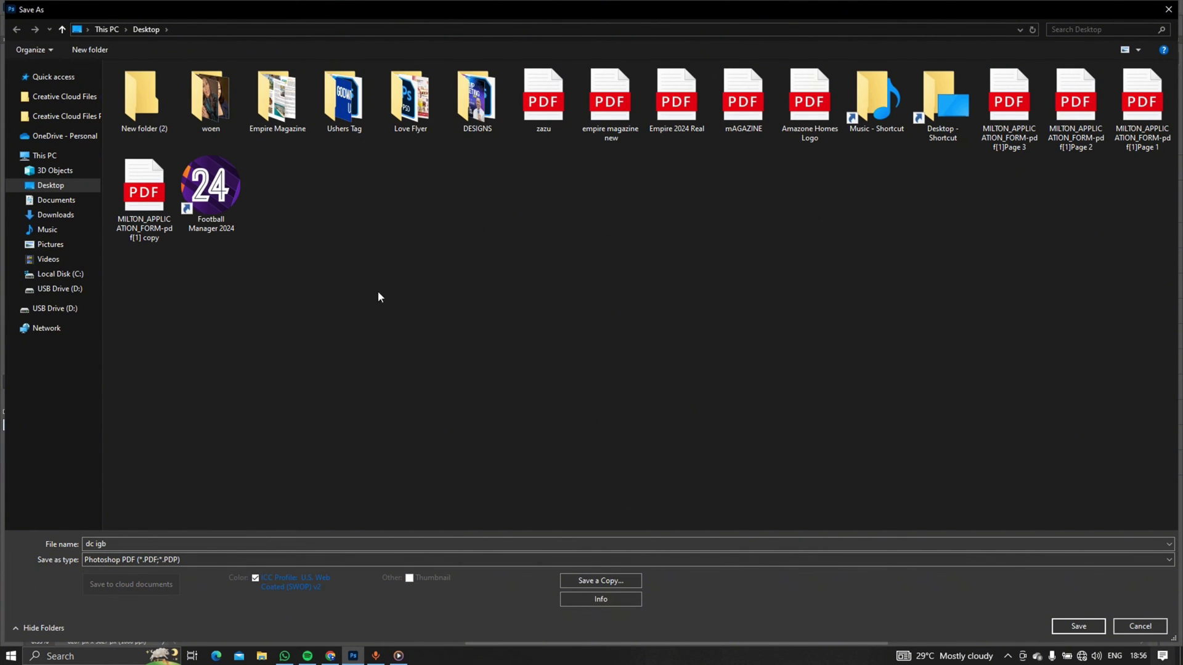
{"action": "left_click", "coordinate": [601, 580]}
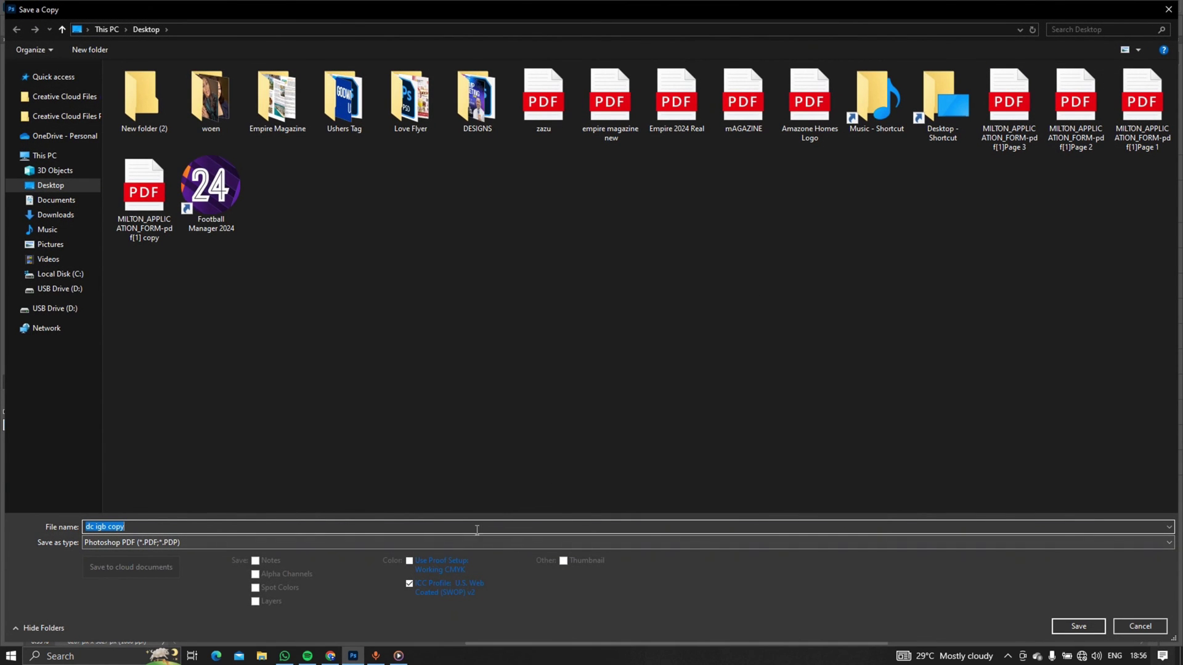
{"action": "left_click", "coordinate": [1064, 627]}
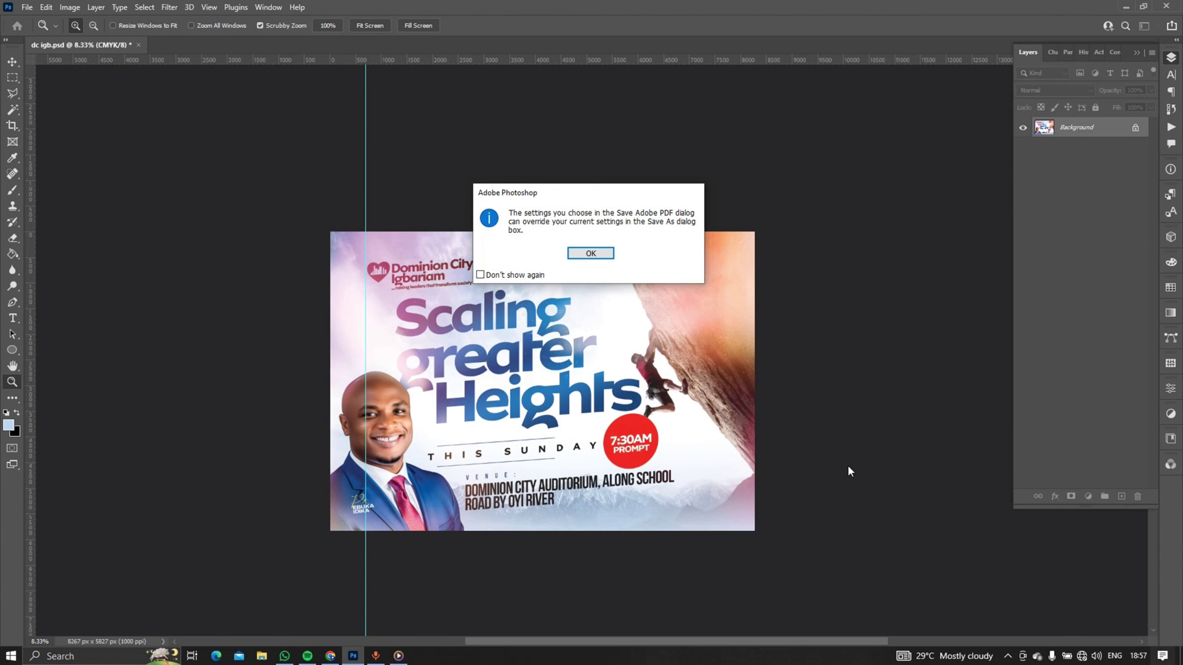
{"action": "left_click", "coordinate": [591, 253]}
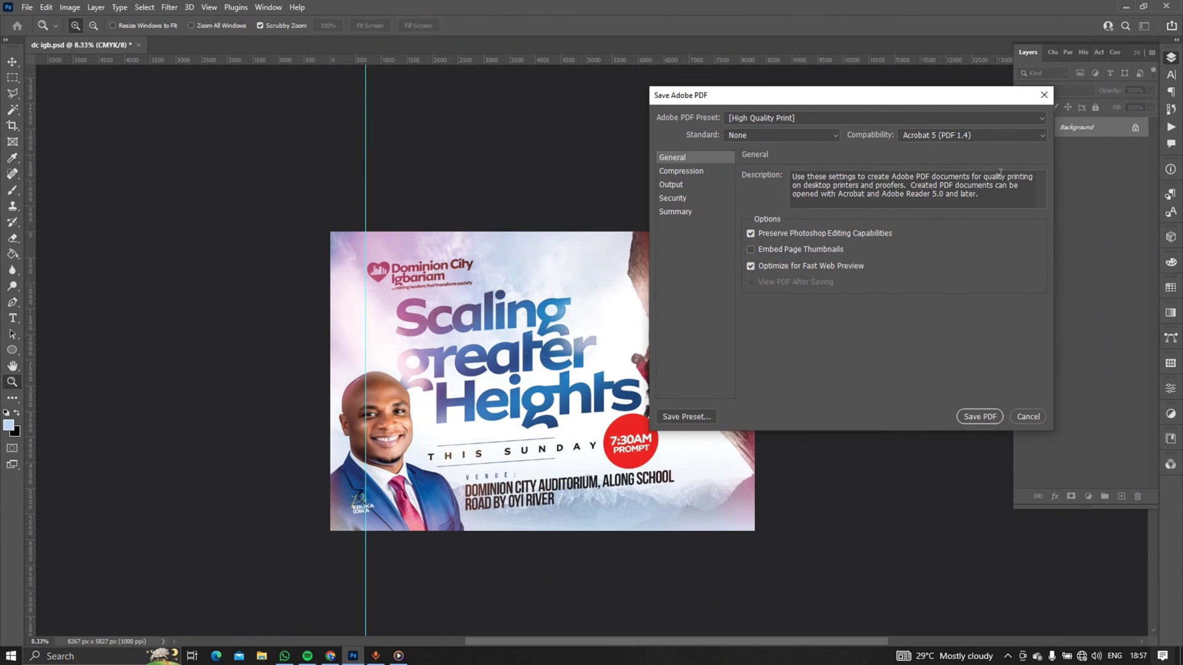
Keep the High Quality Print preset and turn off Preserve Photoshop Editing Capabilities and Optimize for Fast Web Preview
{"action": "left_click_drag", "start_coordinate": [932, 96], "coordinate": [781, 174]}
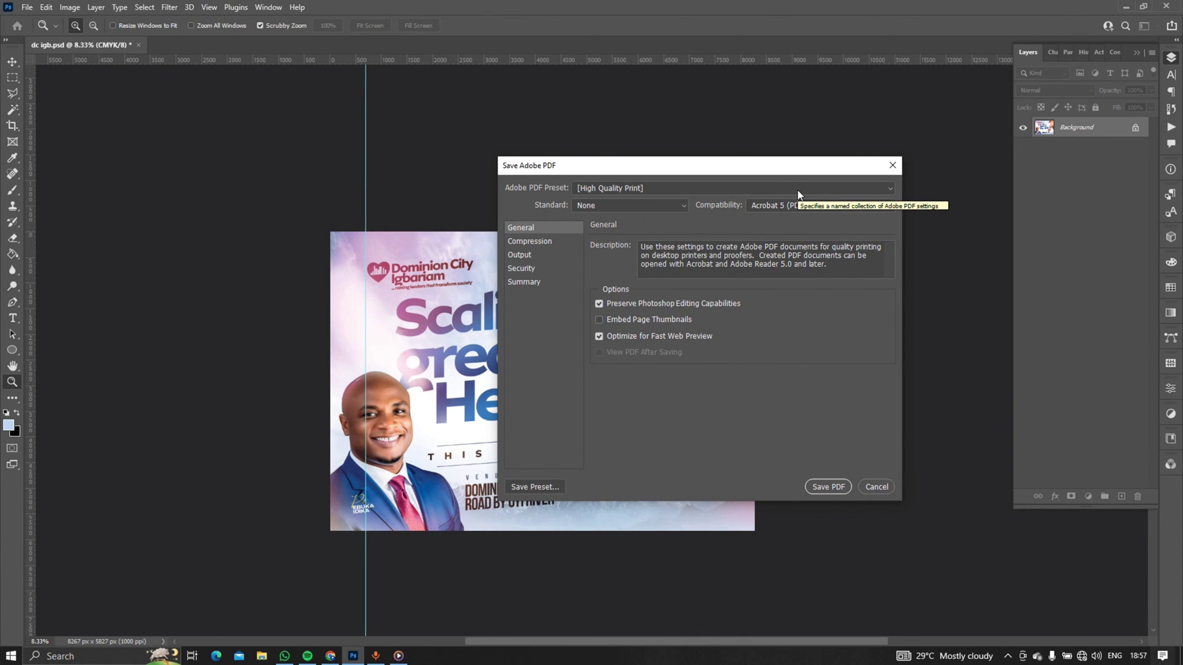
{"action": "left_click", "coordinate": [798, 191]}
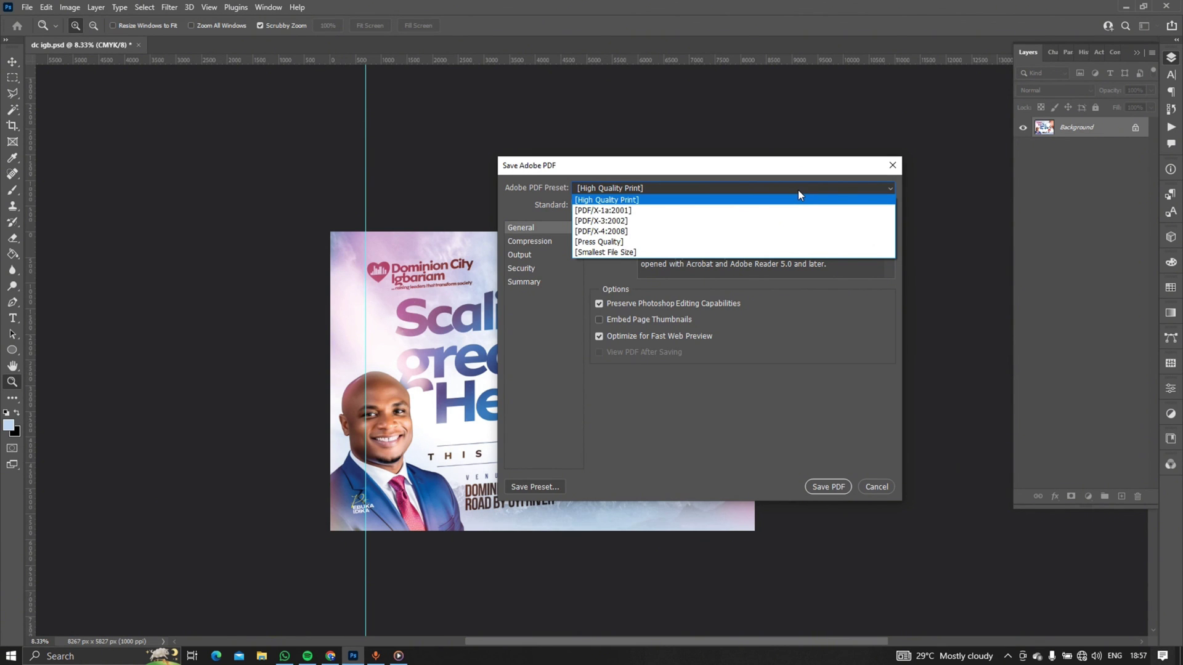
{"action": "left_click", "coordinate": [806, 384]}
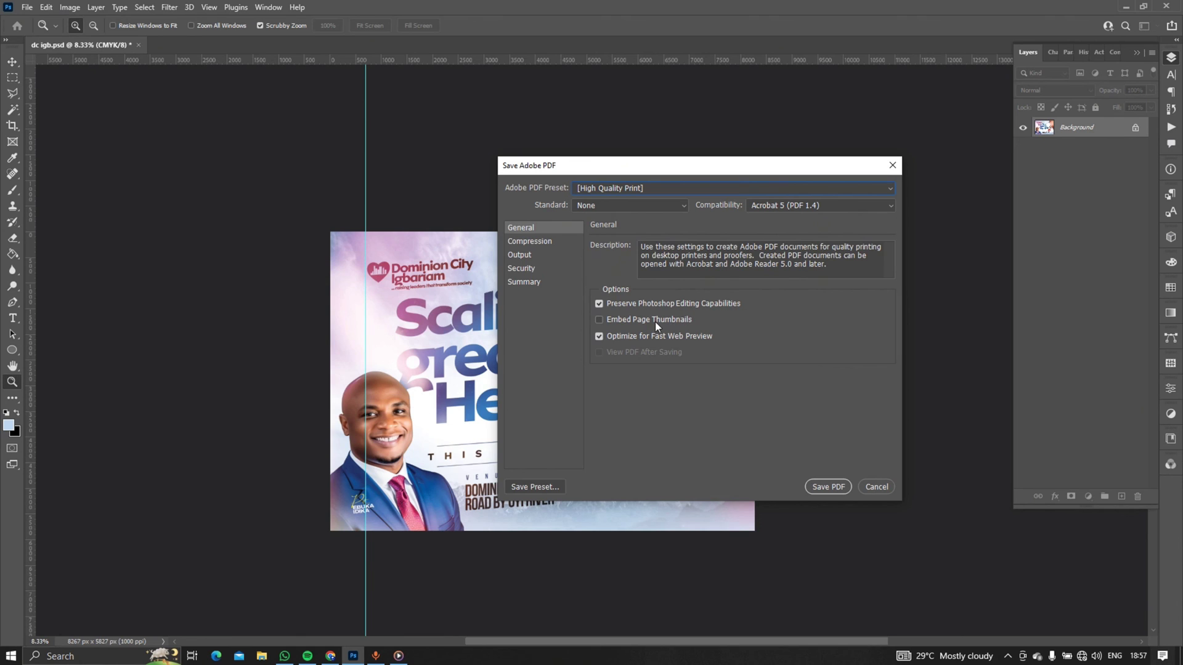
{"action": "left_click", "coordinate": [601, 302]}
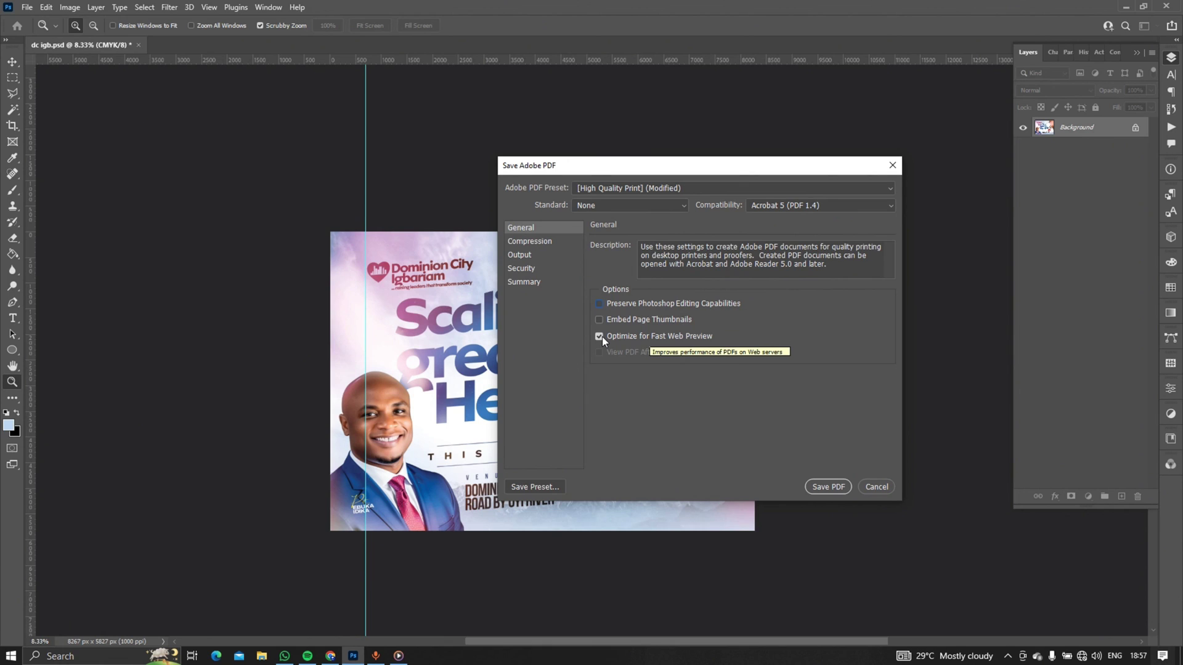
Keep JPEG as the PDF compression and set its image quality to Maximum
{"action": "left_click", "coordinate": [550, 242]}
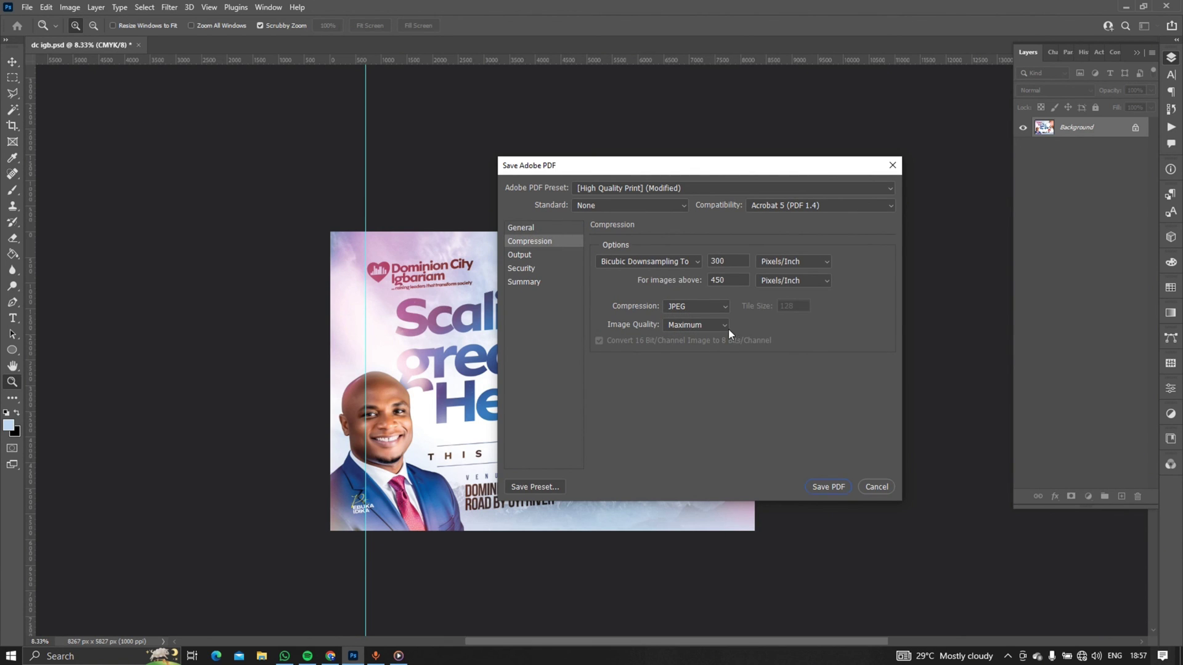
{"action": "left_click", "coordinate": [716, 309]}
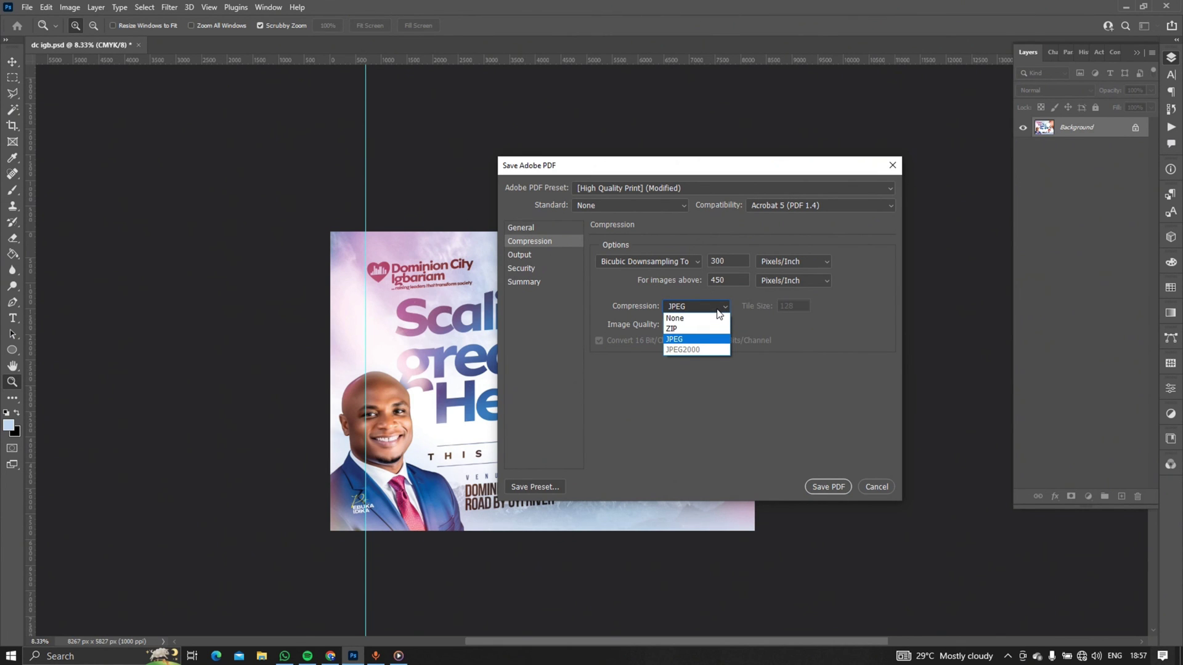
{"action": "left_click", "coordinate": [788, 328]}
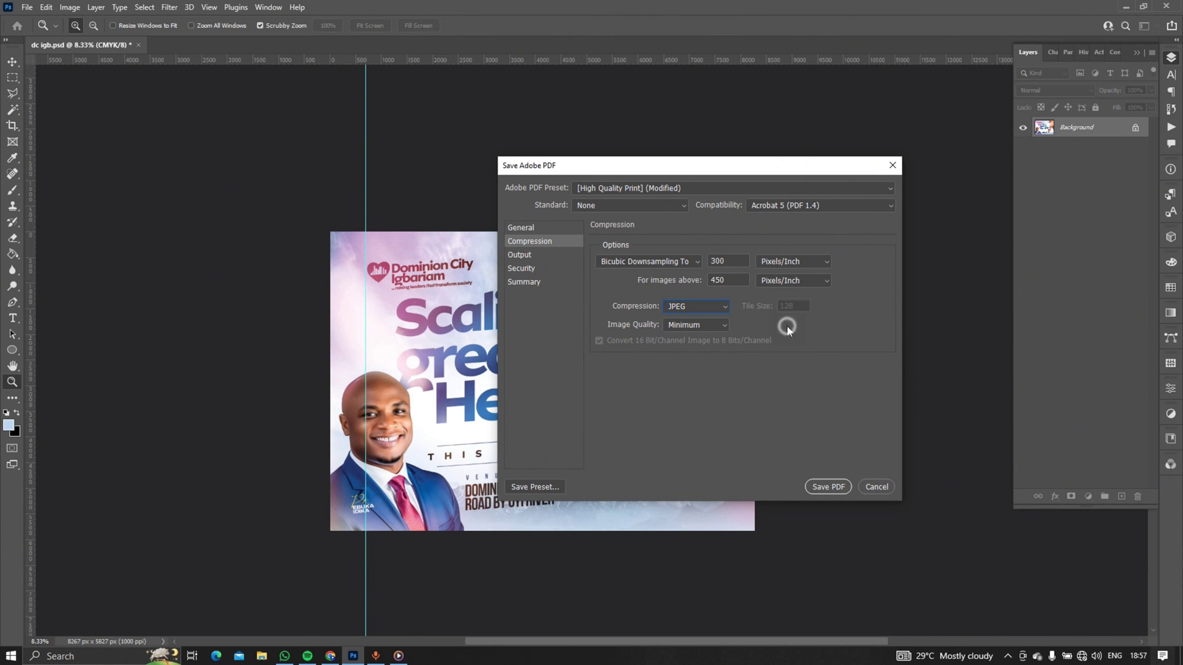
{"action": "left_click", "coordinate": [714, 323]}
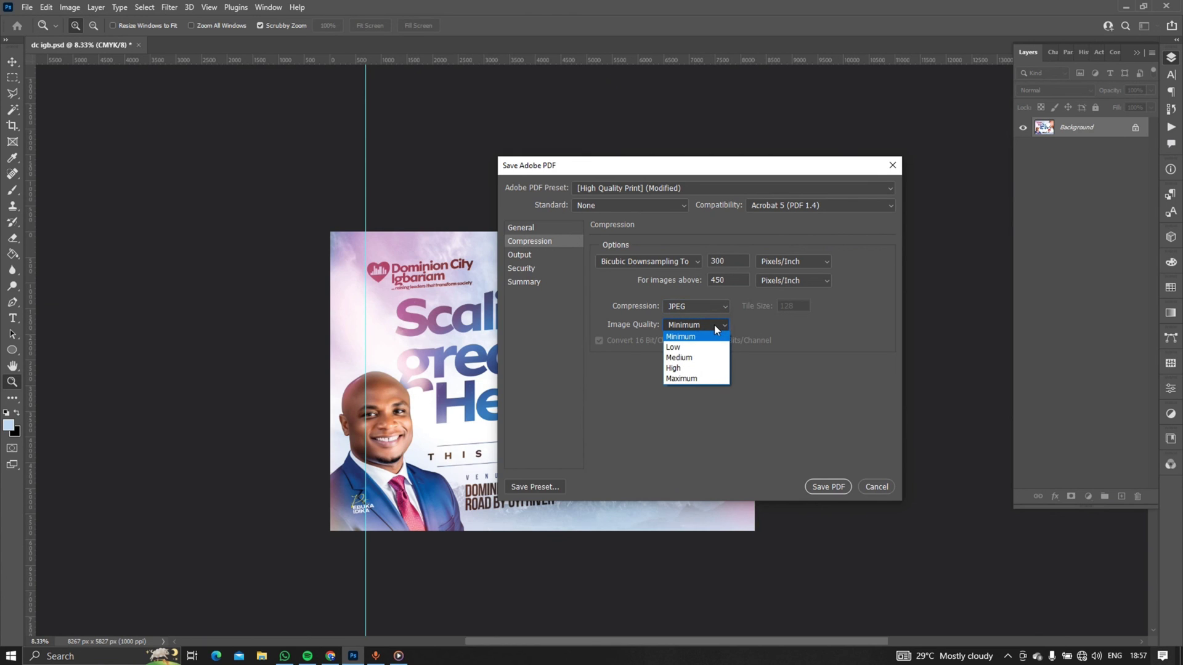
{"action": "left_click", "coordinate": [700, 377]}
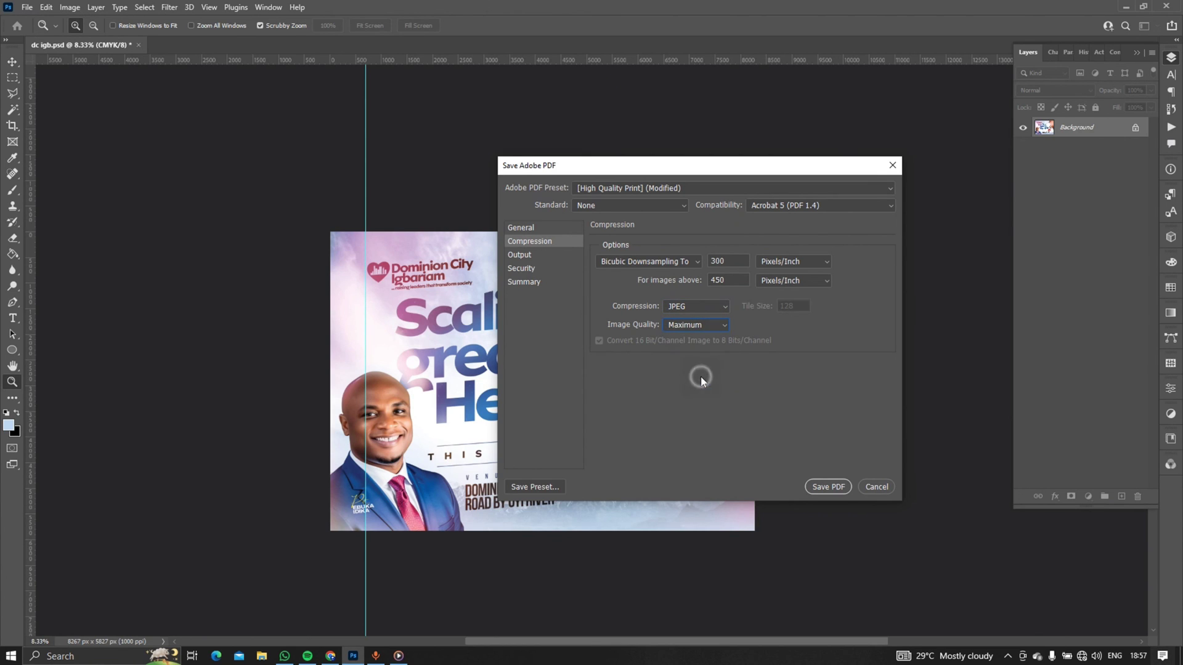
Review the PDF's output, security and summary settings, and save the PDF
{"action": "left_click", "coordinate": [536, 258]}
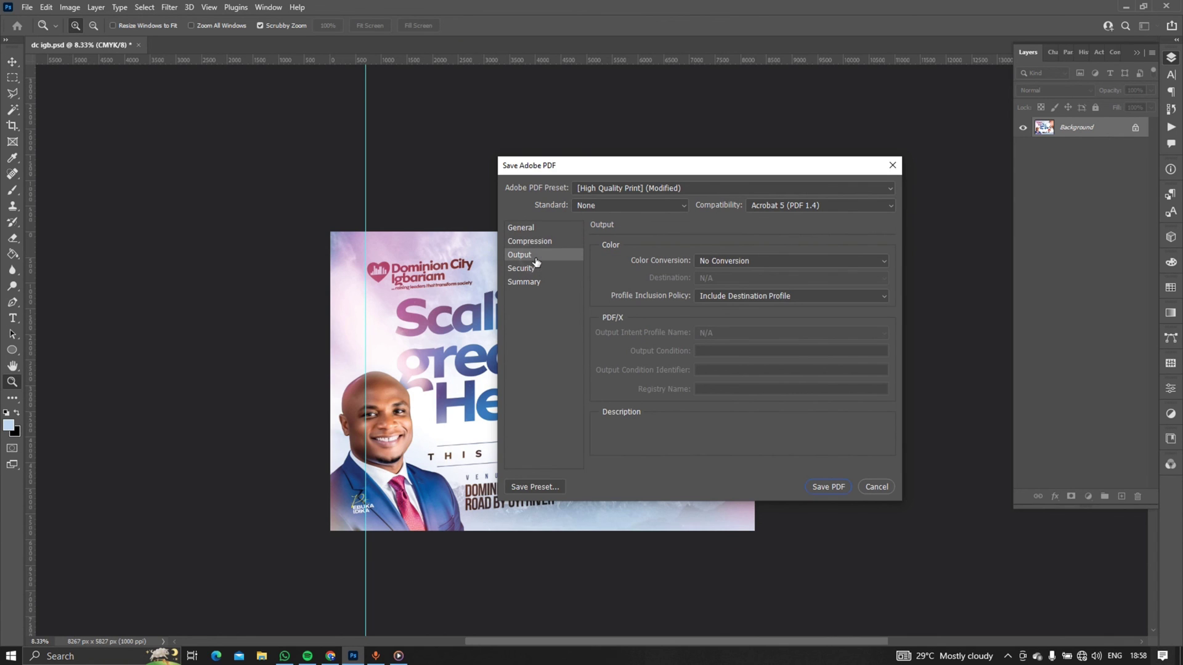
{"action": "left_click", "coordinate": [565, 269]}
{"action": "left_click", "coordinate": [564, 284]}
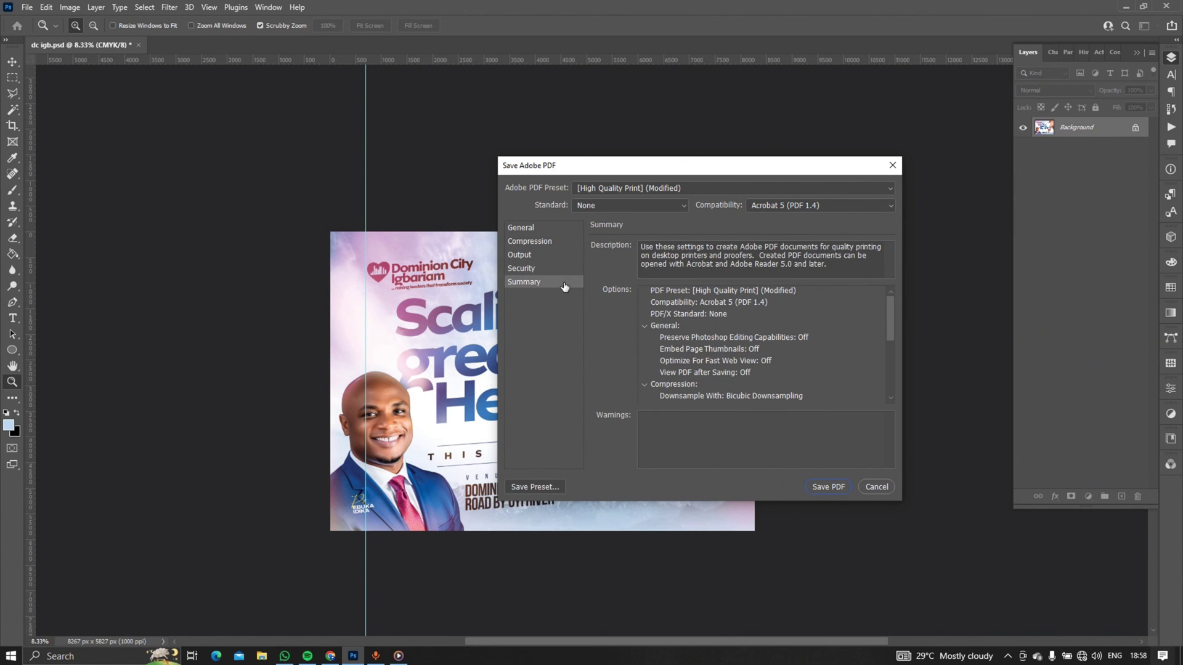
{"action": "left_click", "coordinate": [818, 487]}
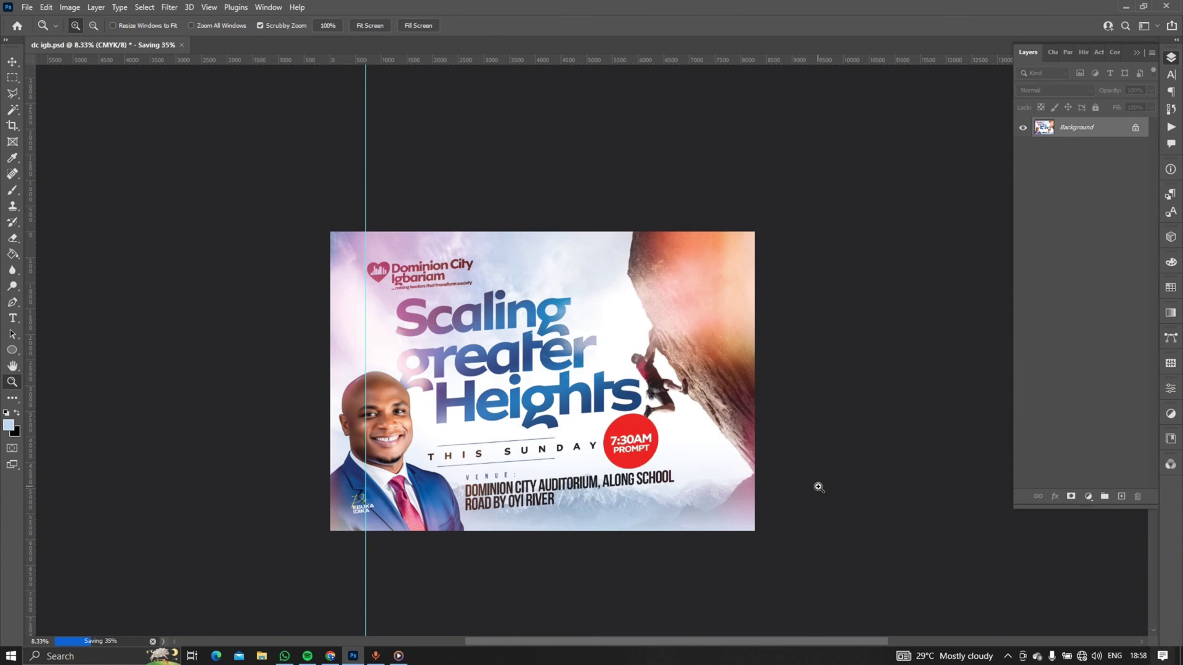